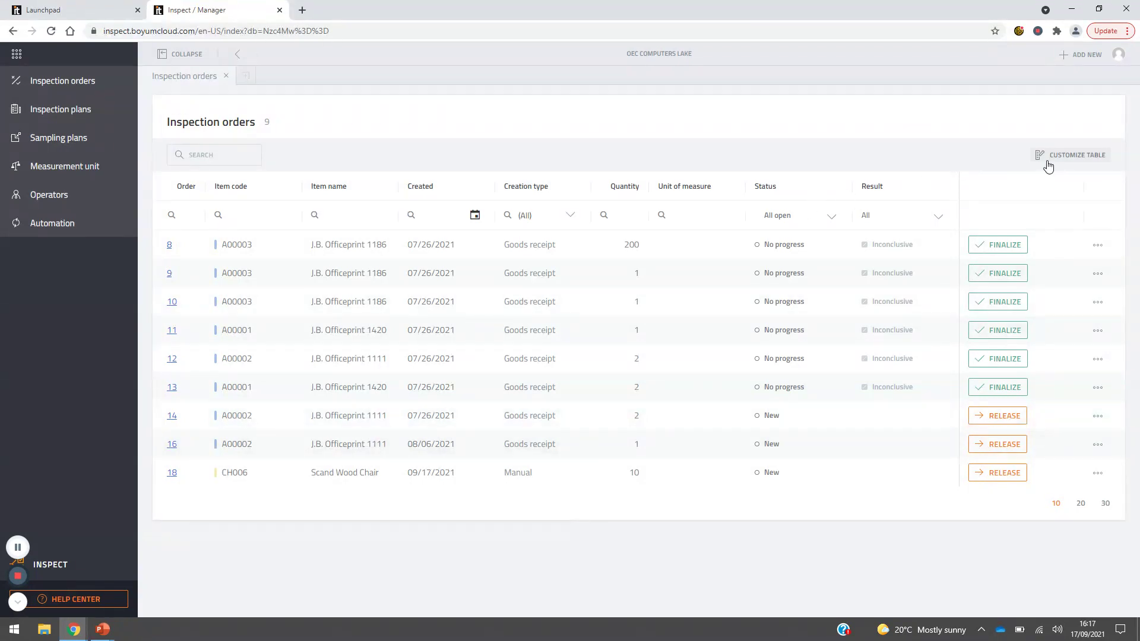
- Move the Creation type column, then show the two-plan Inspection plans list
mouse_move(539, 189)
left_mouse_down()
mouse_move(567, 189)
mouse_move(479, 189)
mouse_move(527, 189)
left_mouse_up()
left_click(71, 112)
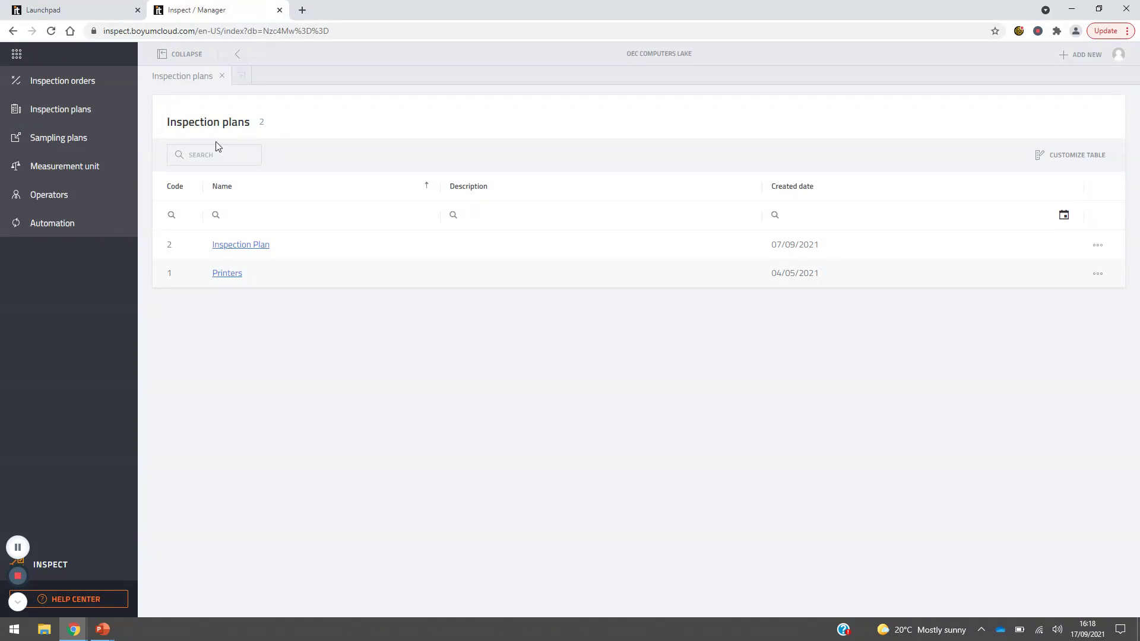
- Open Inspection plan 2 and review Test 1 (85% approval) and Test 2 (100%)
left_click(249, 247)
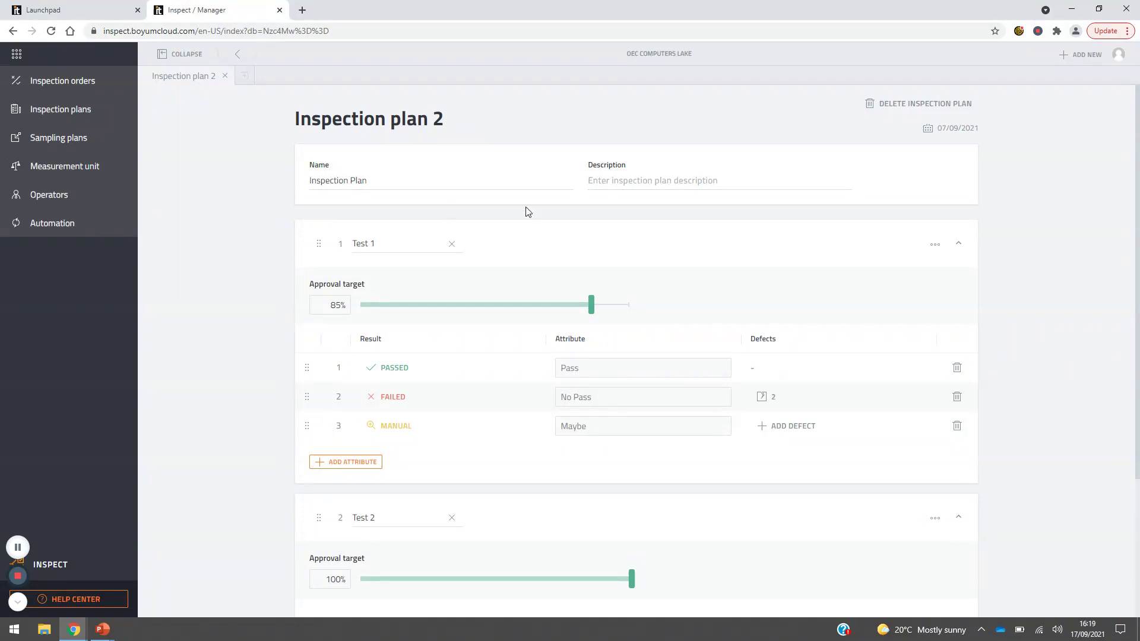
scroll(268, 295, "down", 1)
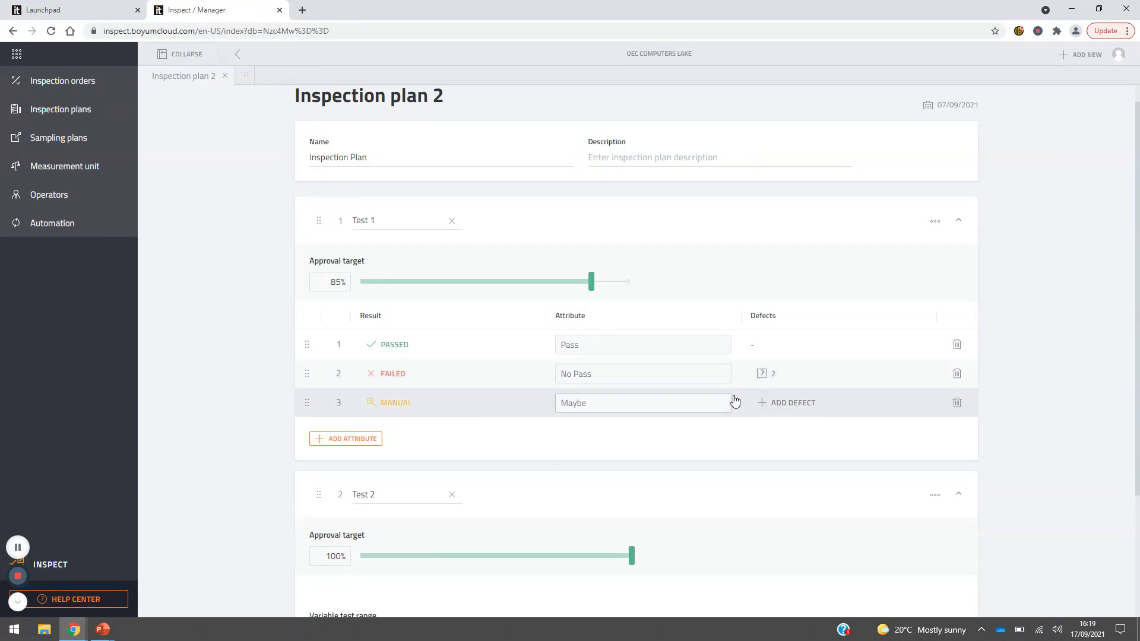
left_click(765, 377)
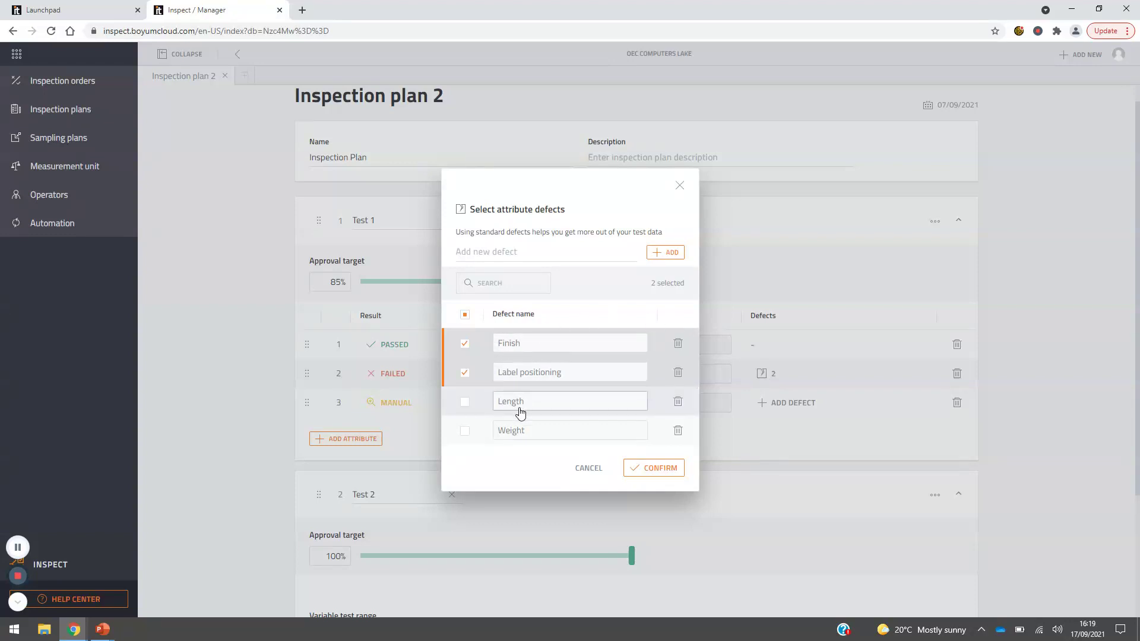
left_click(498, 251)
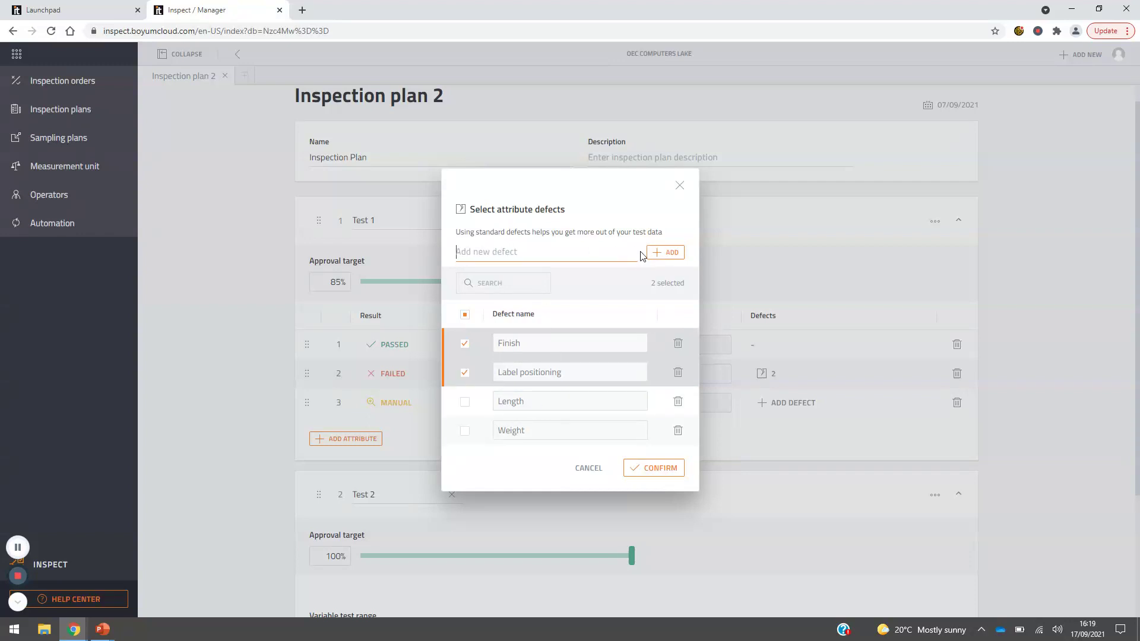
left_click(586, 475)
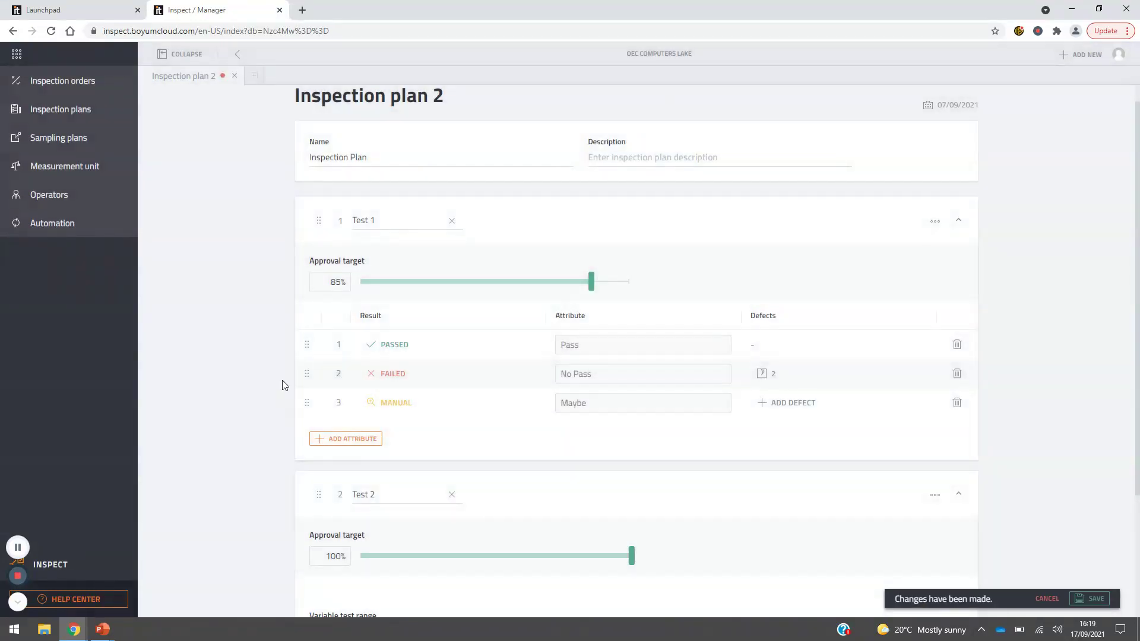
- Add an empty third test to Inspection plan 2, then leave the plan discarding the changes
scroll(283, 385, "down", 2)
scroll(282, 384, "down", 1)
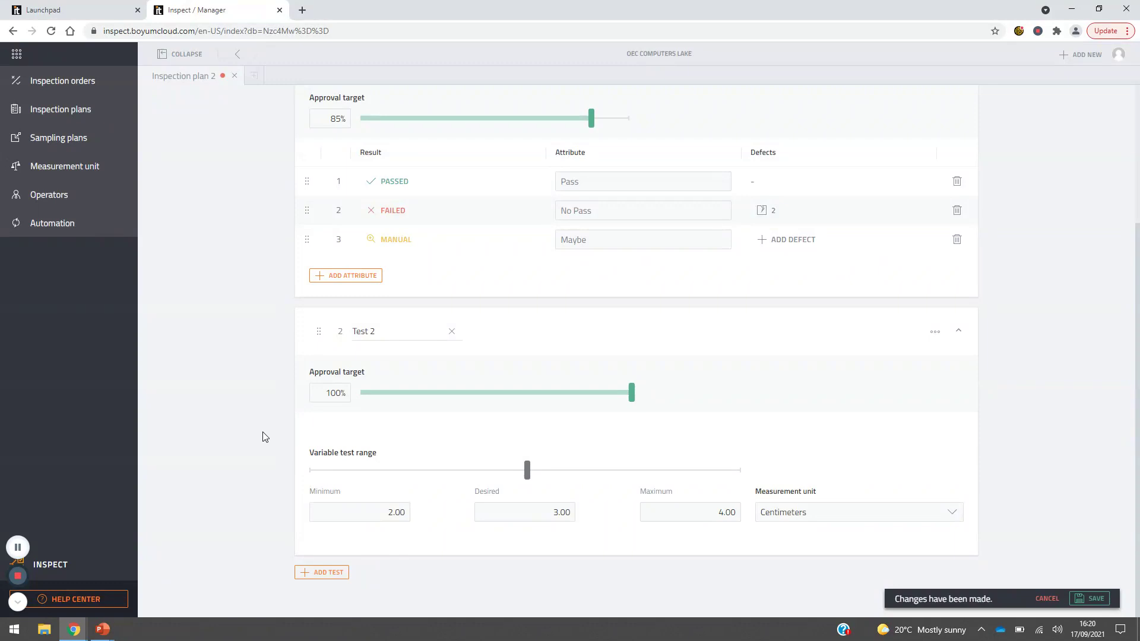
left_click(330, 573)
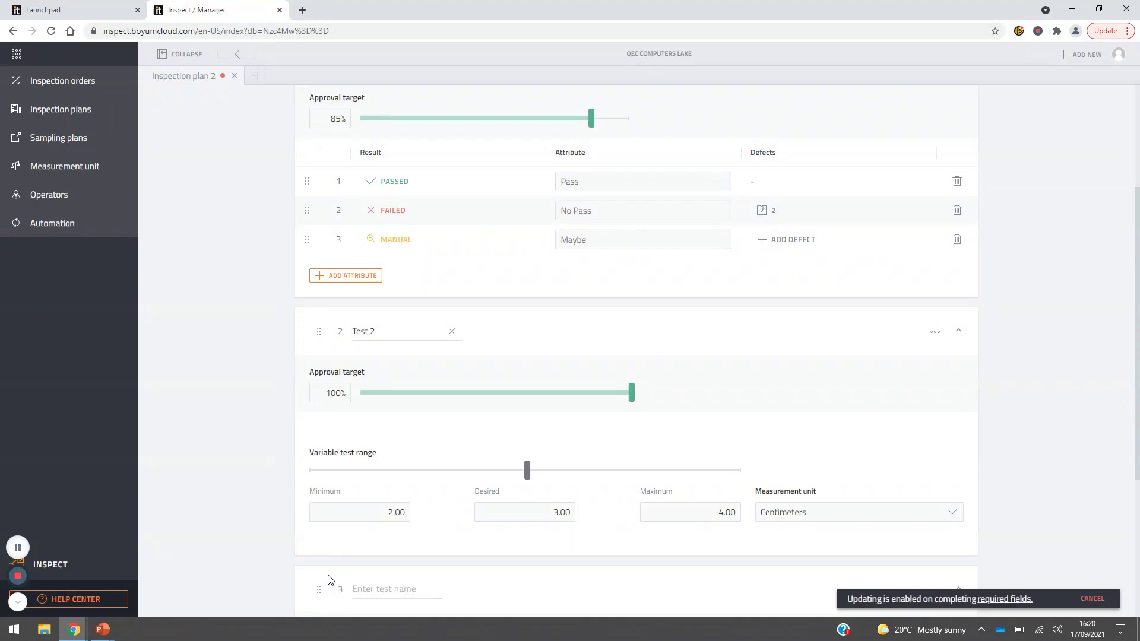
scroll(255, 526, "down", 4)
scroll(255, 527, "down", 1)
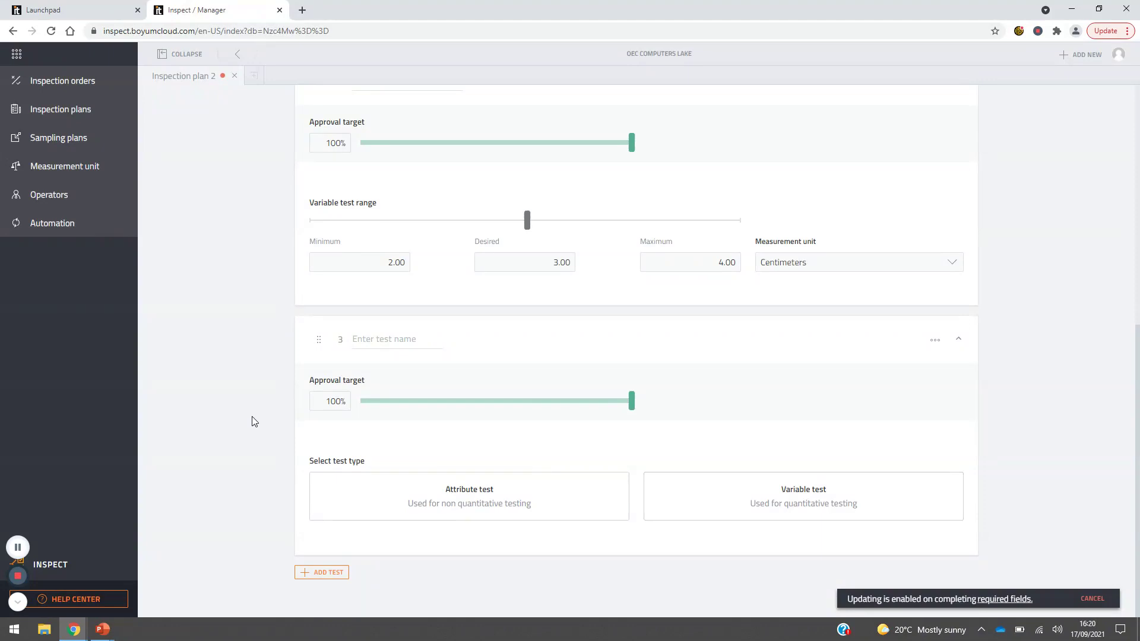
left_click(85, 109)
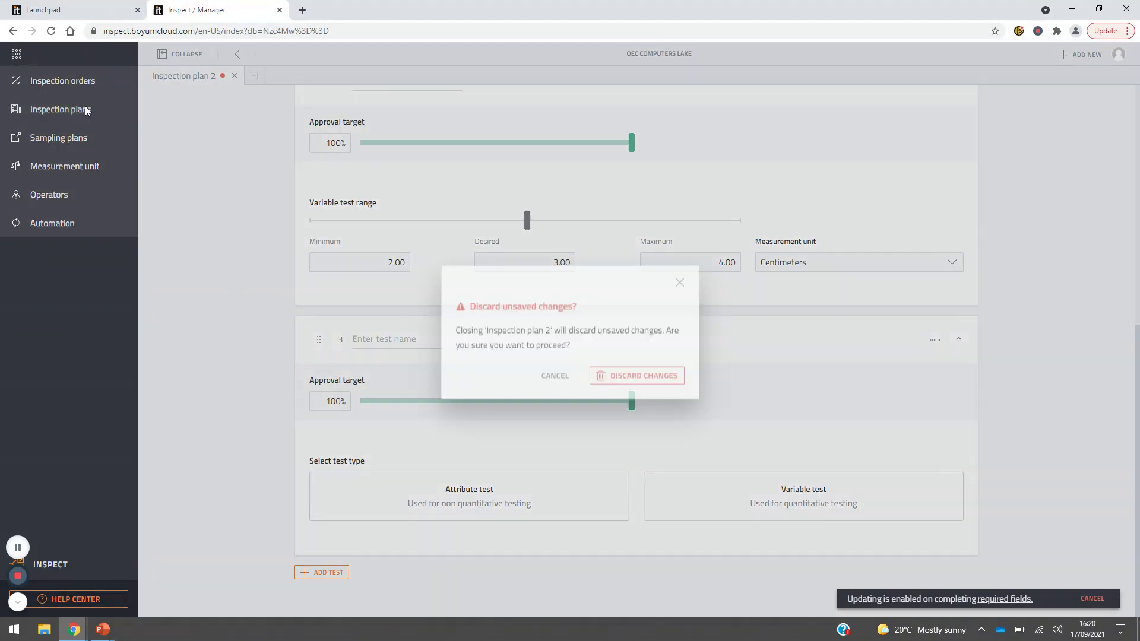
left_click(639, 378)
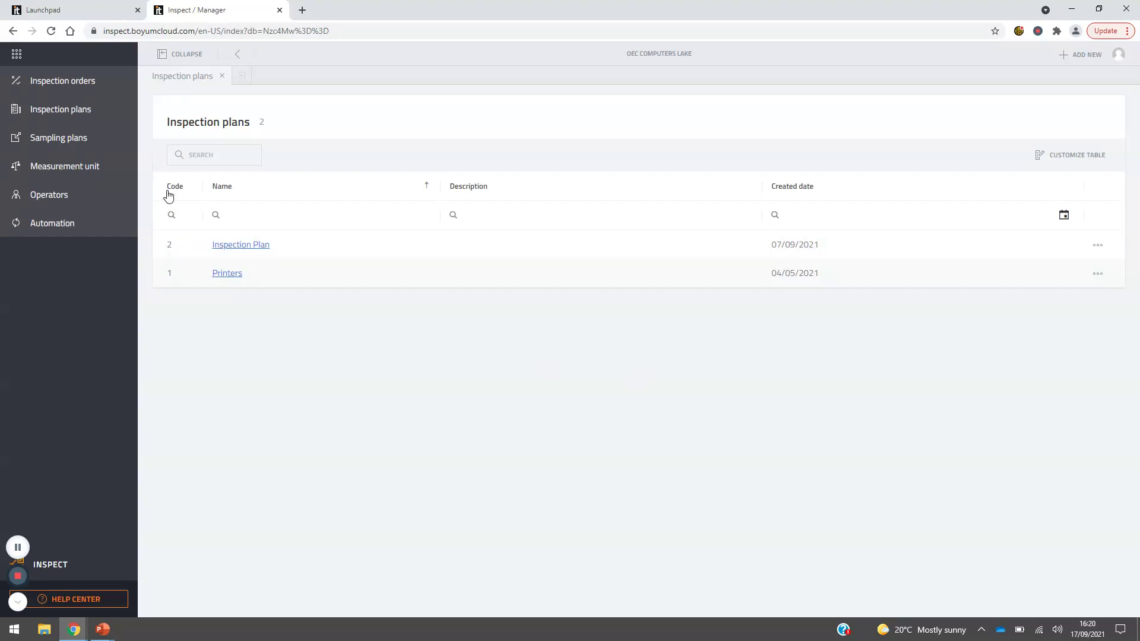
- Show the Sampling plans list with Goods In and Production - 1/10
left_click(100, 143)
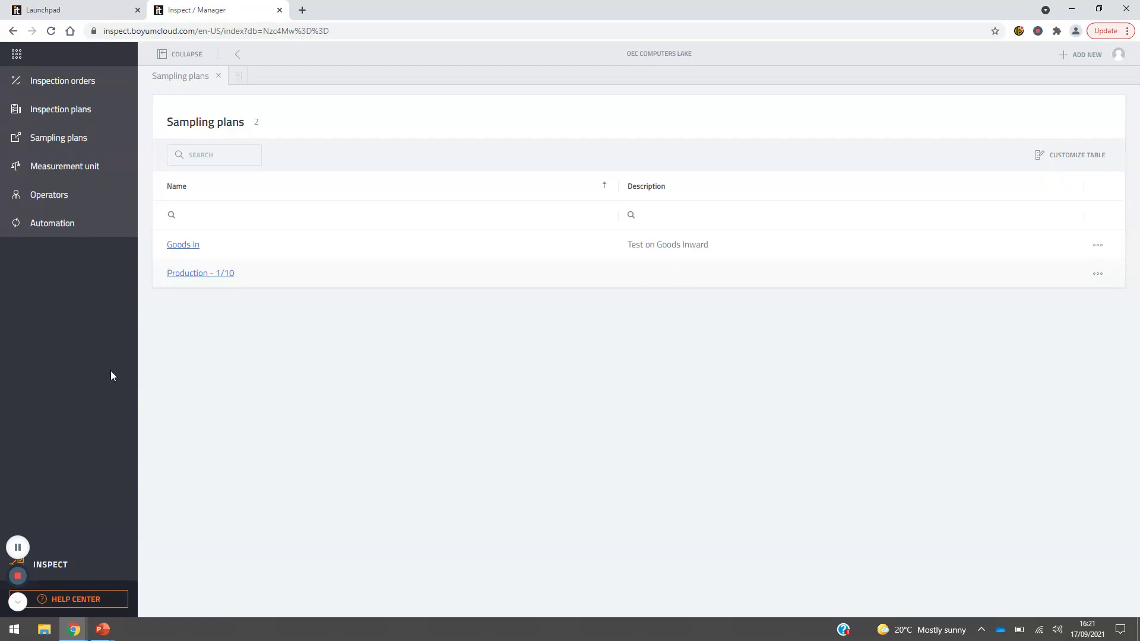
left_click(187, 245)
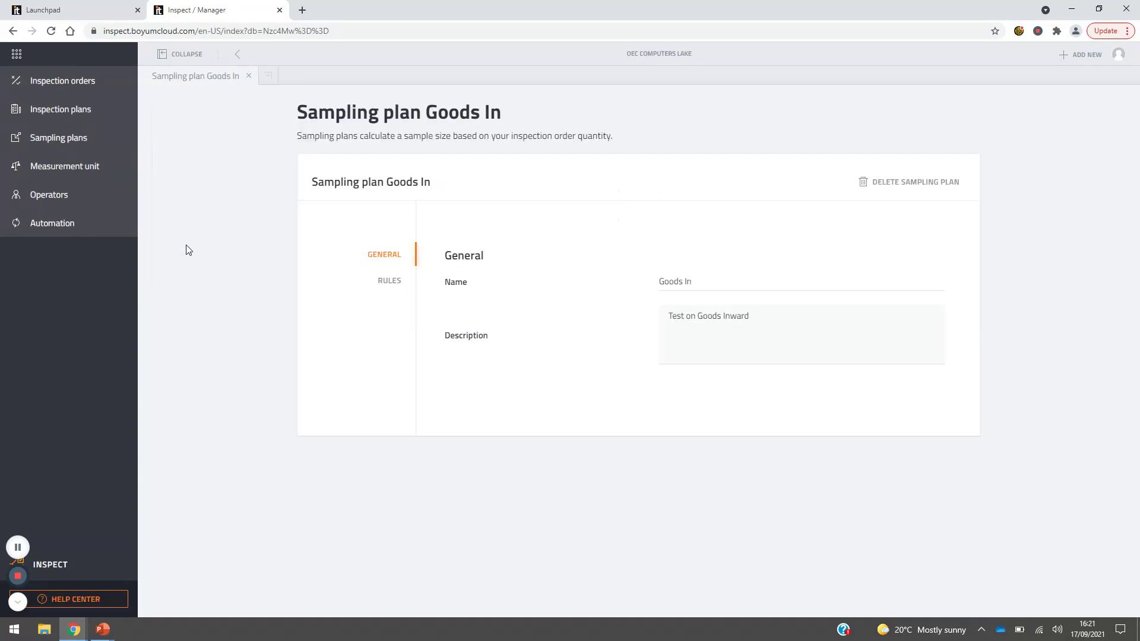
left_click(386, 285)
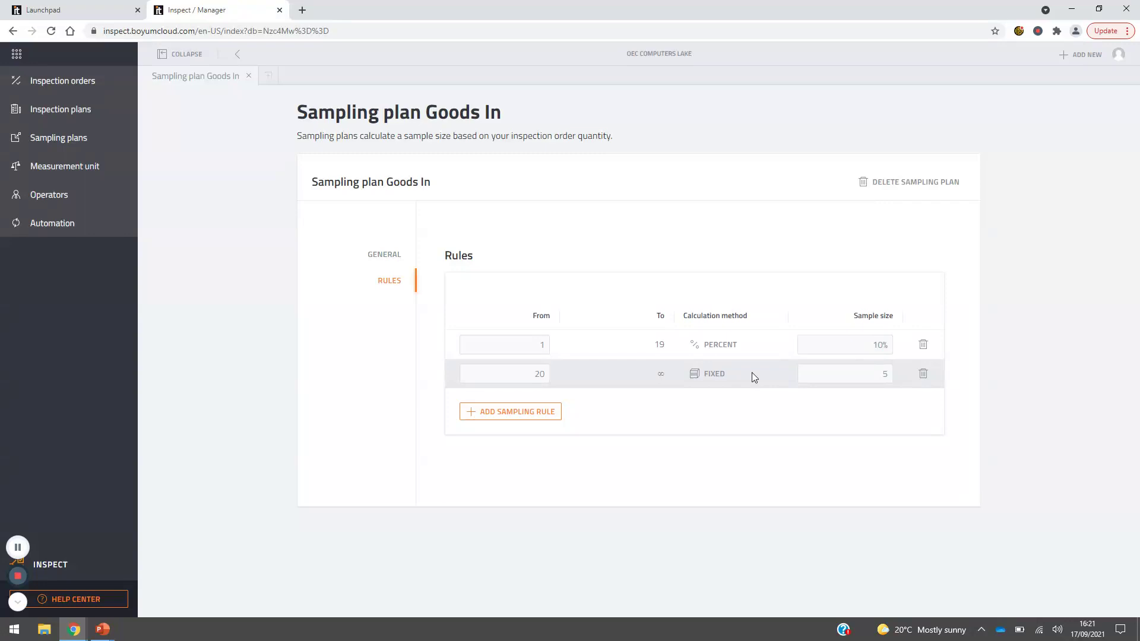
left_click(540, 376)
type("20")
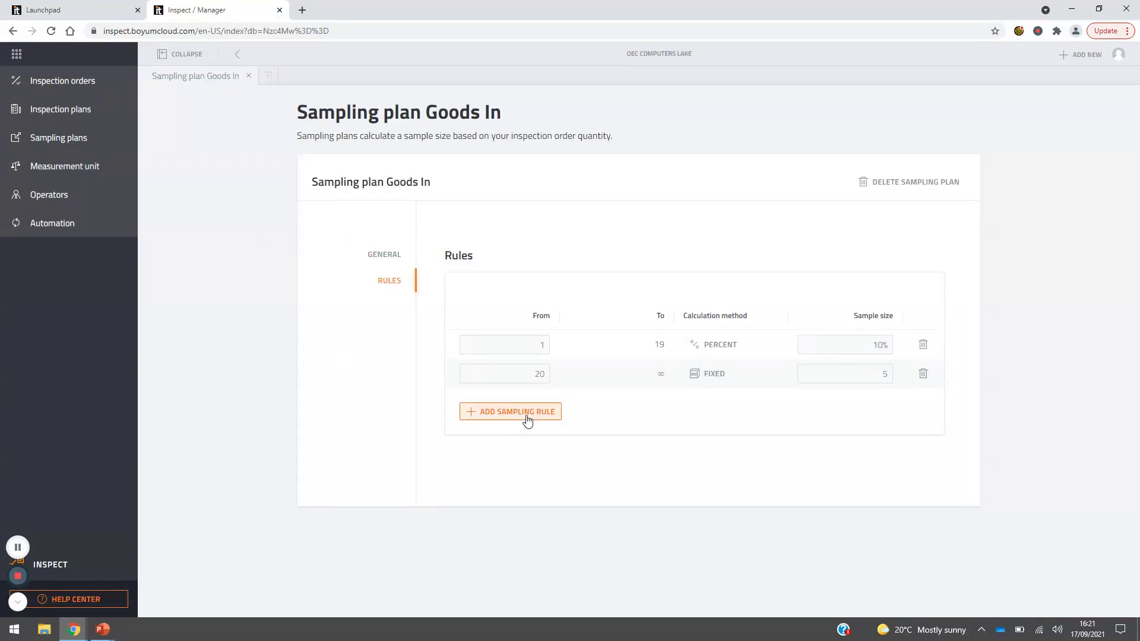
left_click(87, 143)
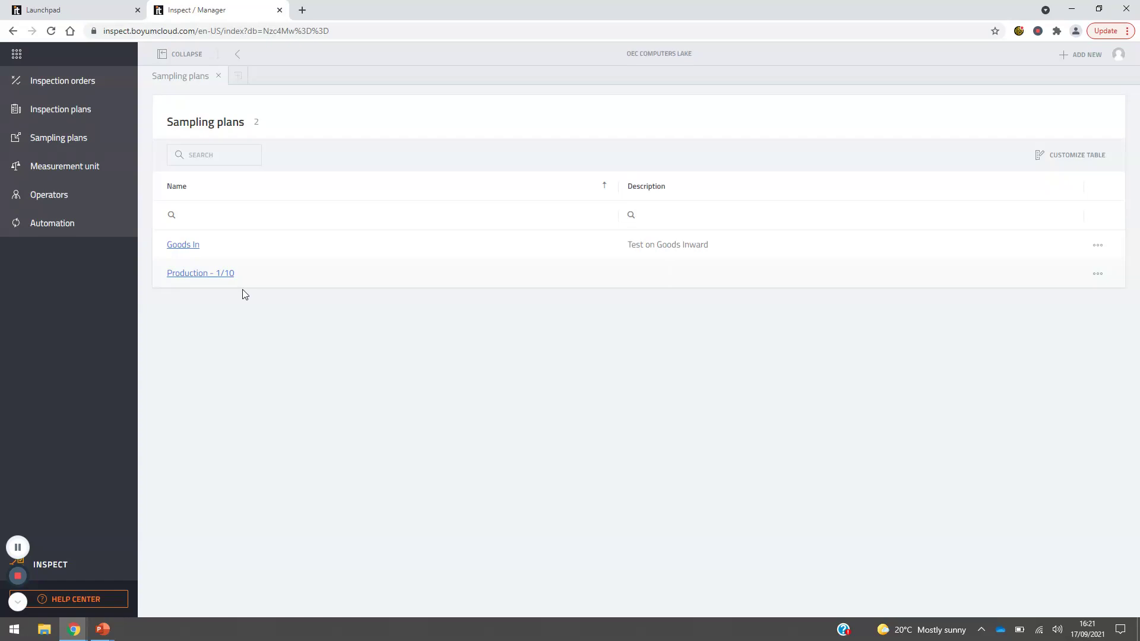
- View the Measurement units and Operators (10) lists, then return to Inspection orders
left_click(89, 173)
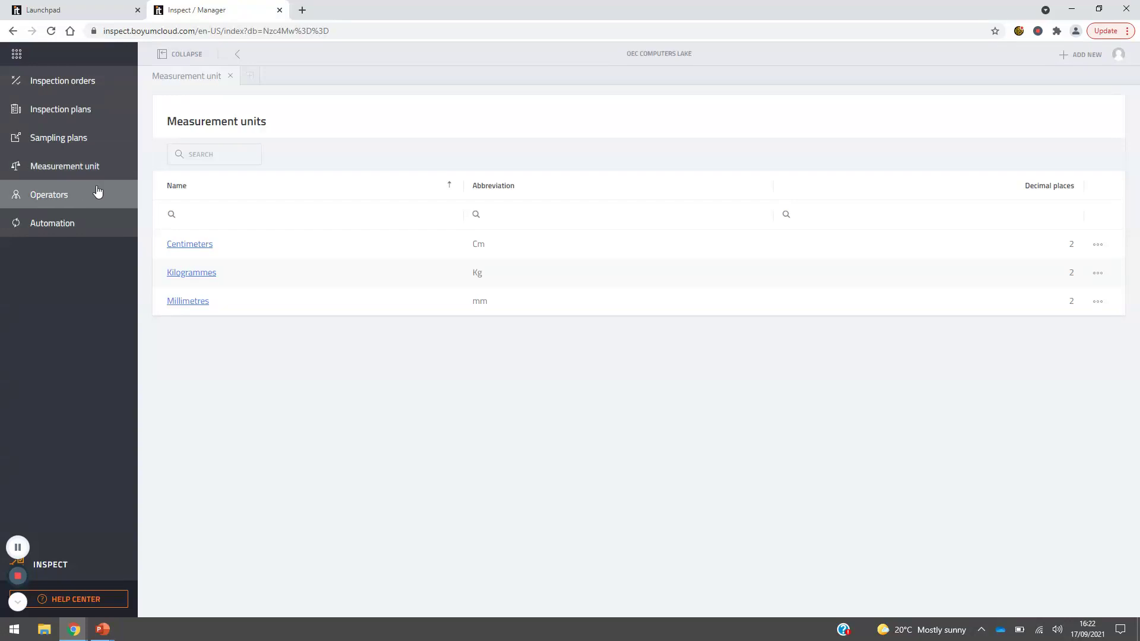
left_click(98, 194)
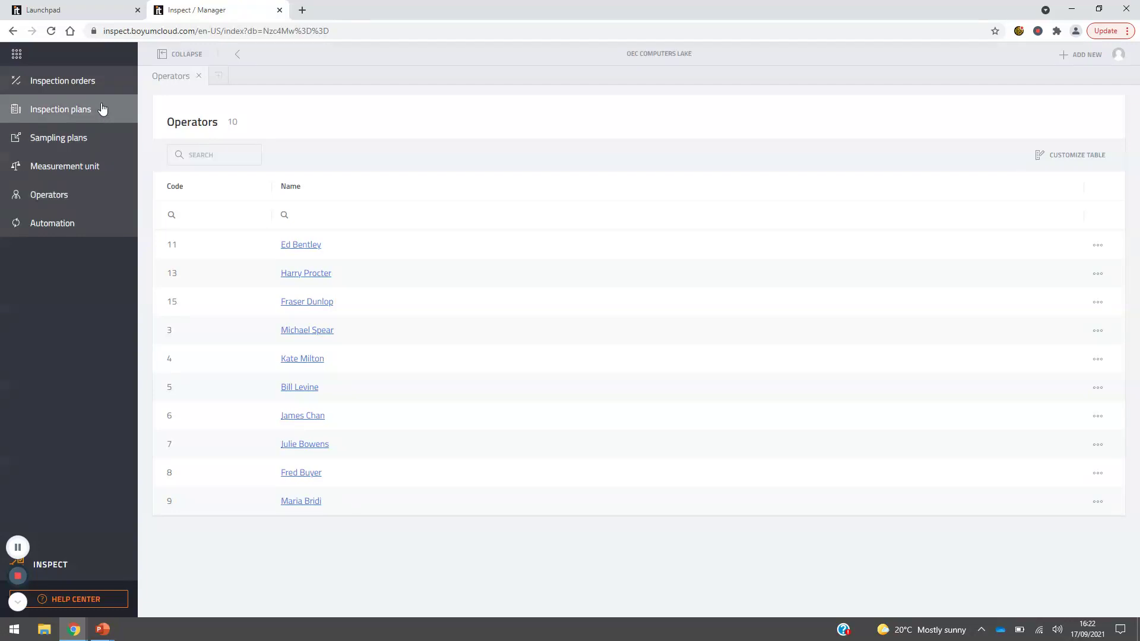
left_click(102, 87)
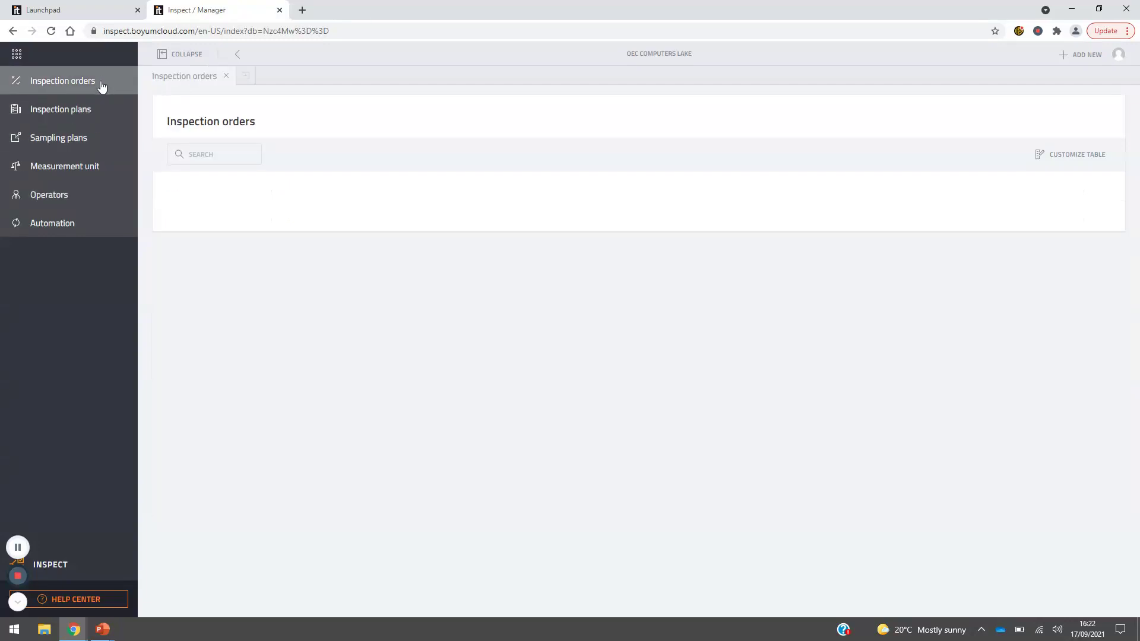
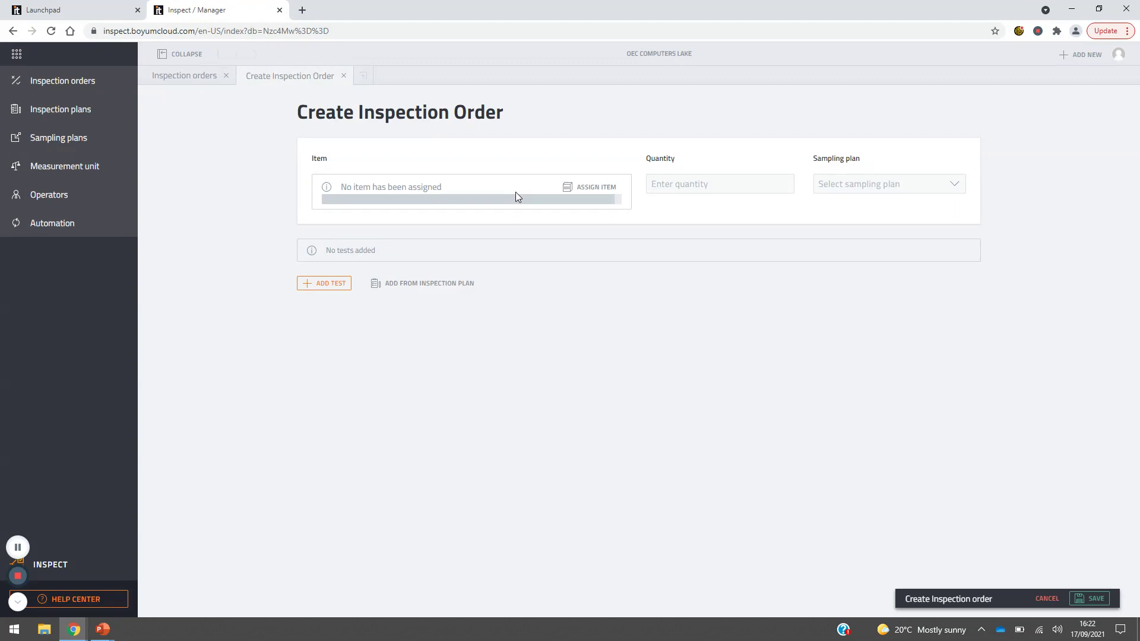
- Assign item Rainbow ColorJet 5 (A00004) with quantity 30 and the Goods In sampling plan
left_click(605, 191)
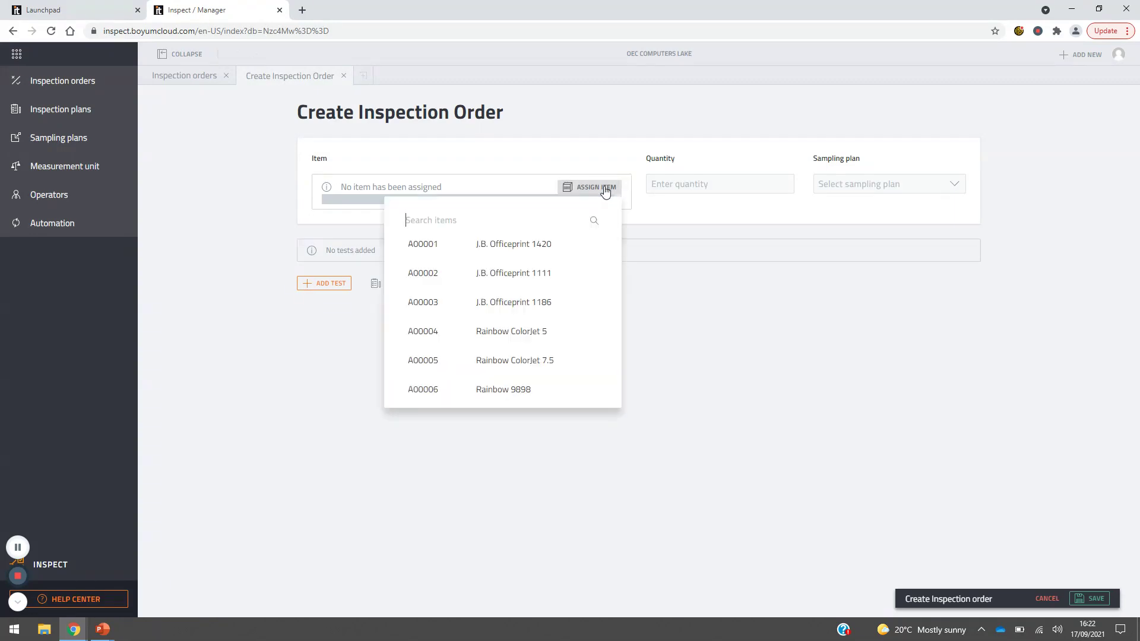
left_click(441, 333)
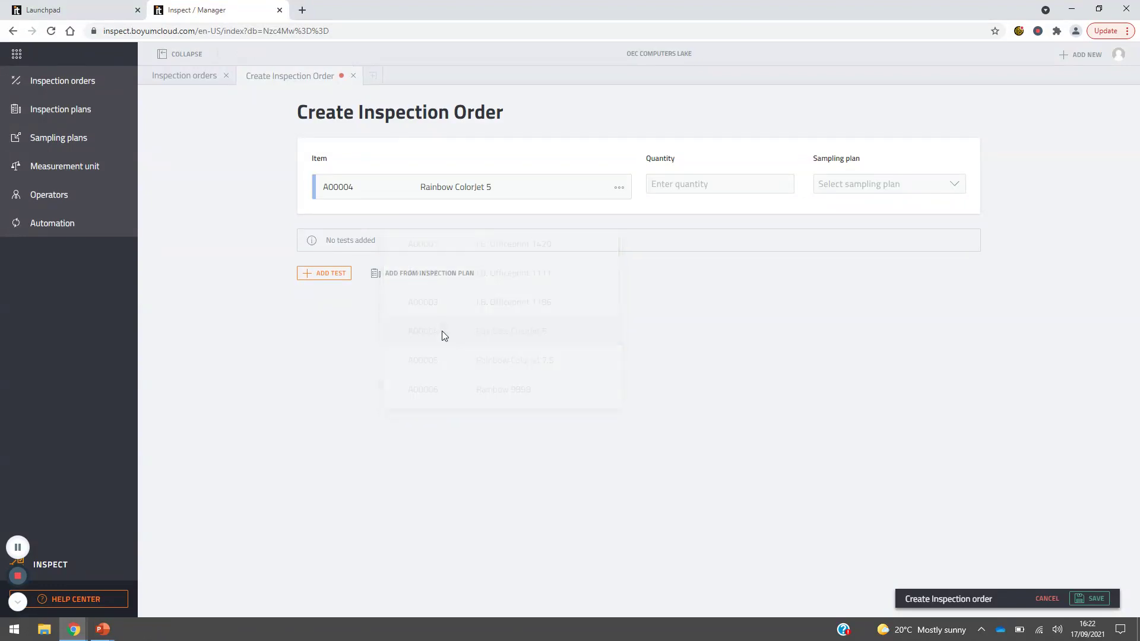
left_click(753, 187)
type("30")
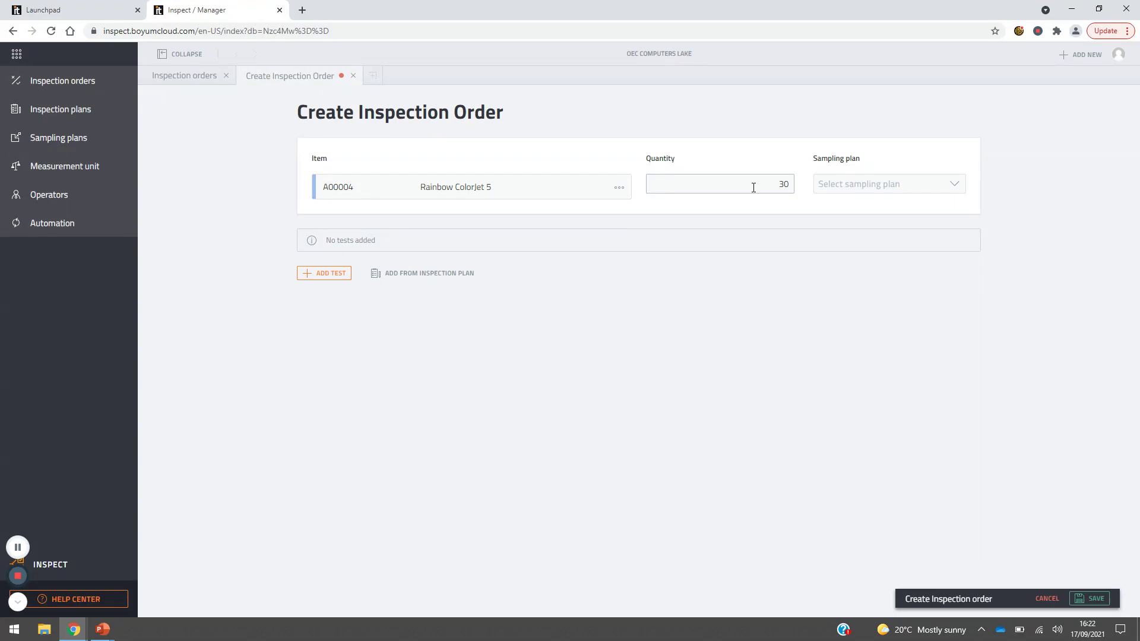
left_click(953, 190)
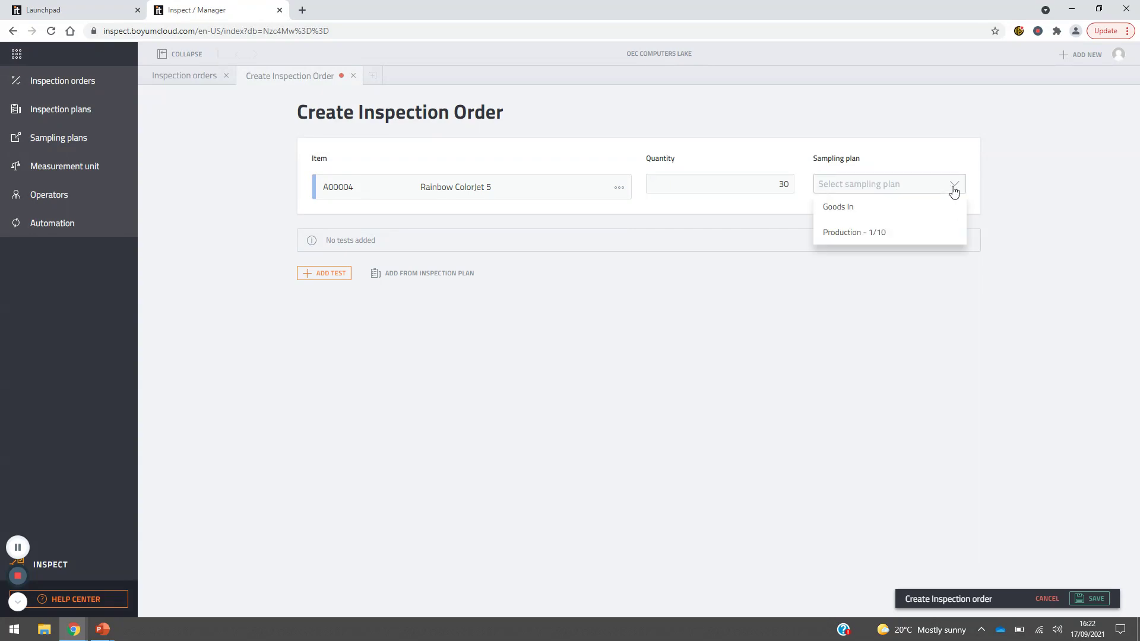
left_click(876, 213)
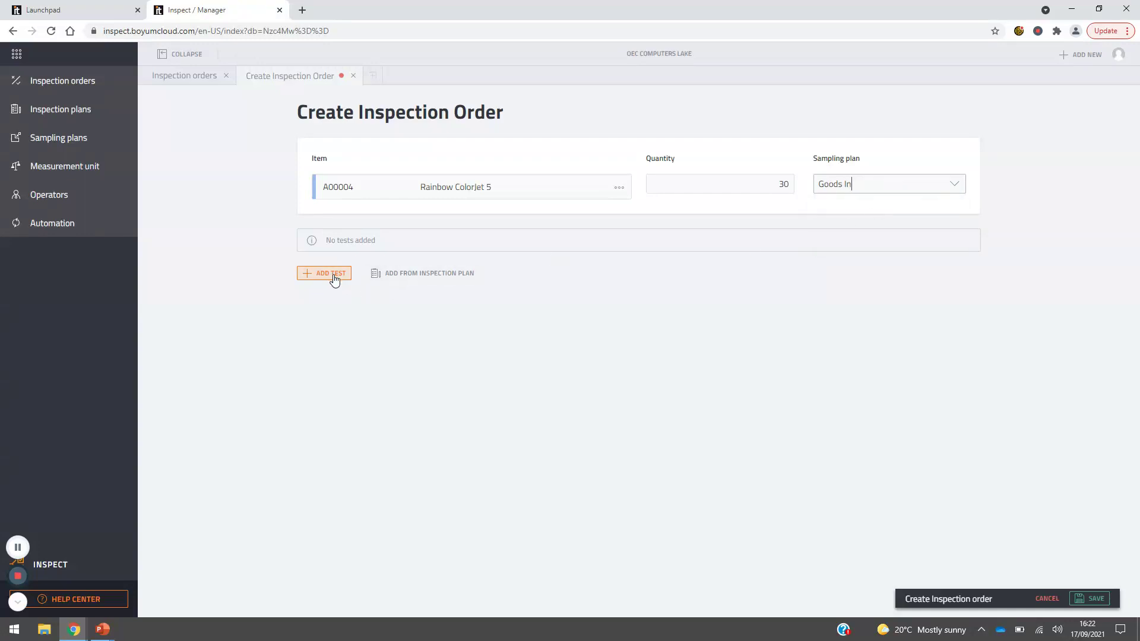
- Add the tests from Inspection Plan and save the order as inspection order 19
left_click(409, 276)
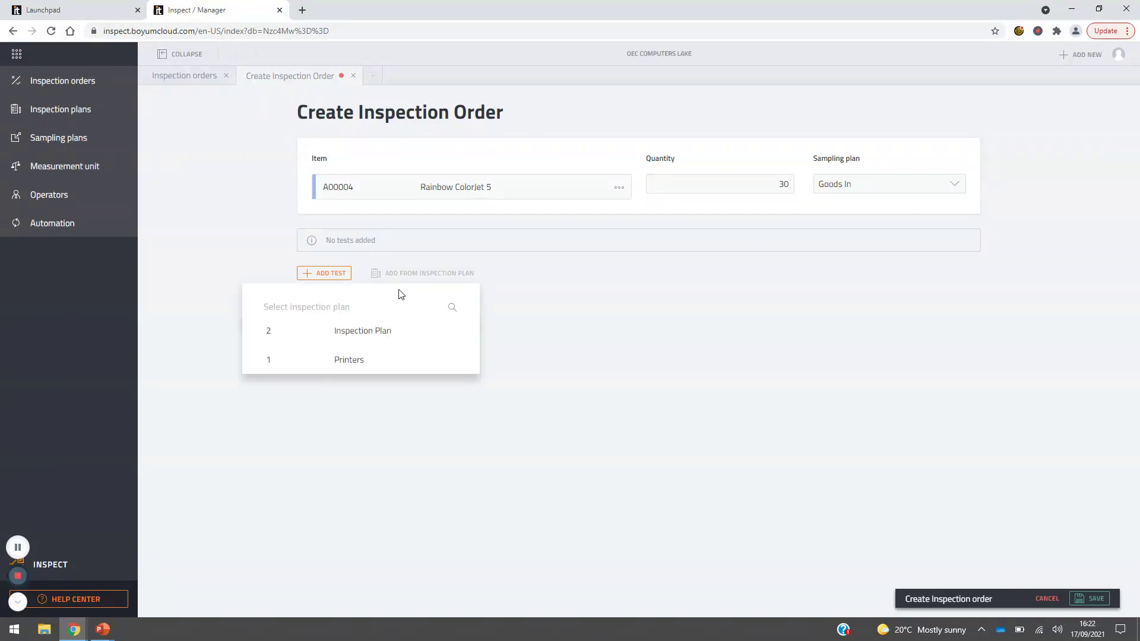
left_click(350, 333)
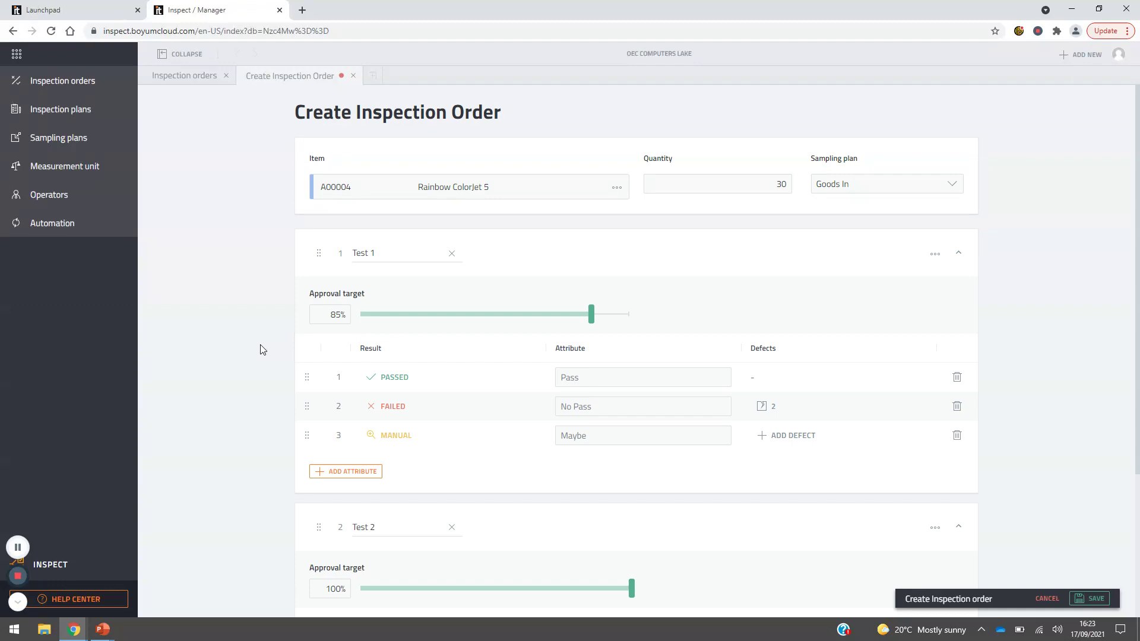
scroll(263, 349, "down", 2)
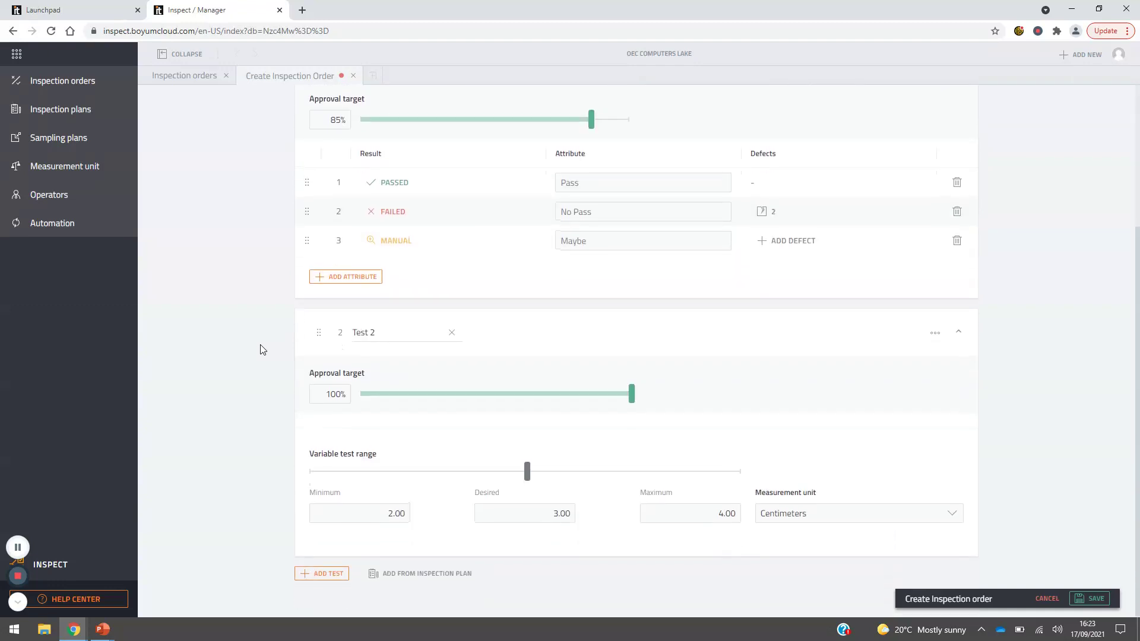
scroll(263, 349, "up", 2)
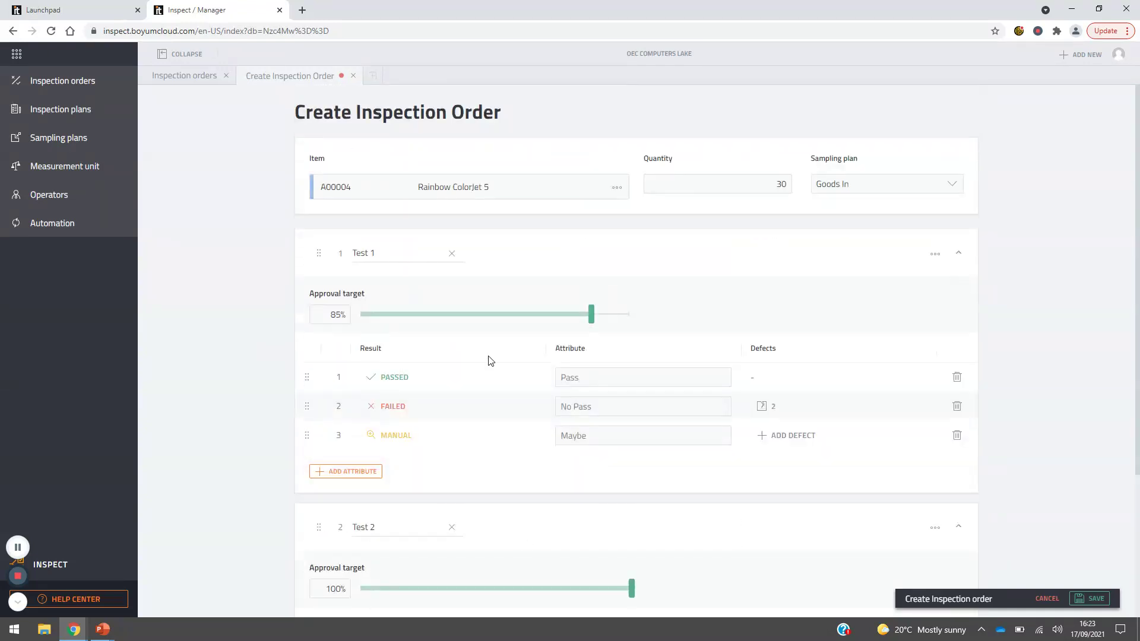
left_click(1097, 601)
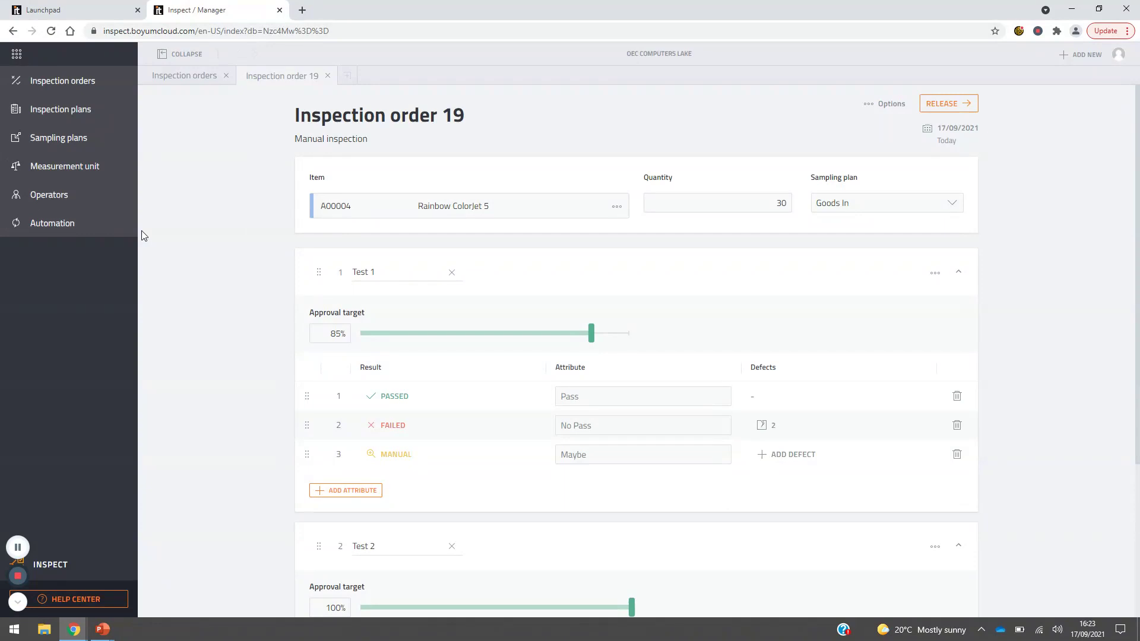
- Release inspection order 19 from the inspection orders list, then switch to the Launchpad
left_click(53, 82)
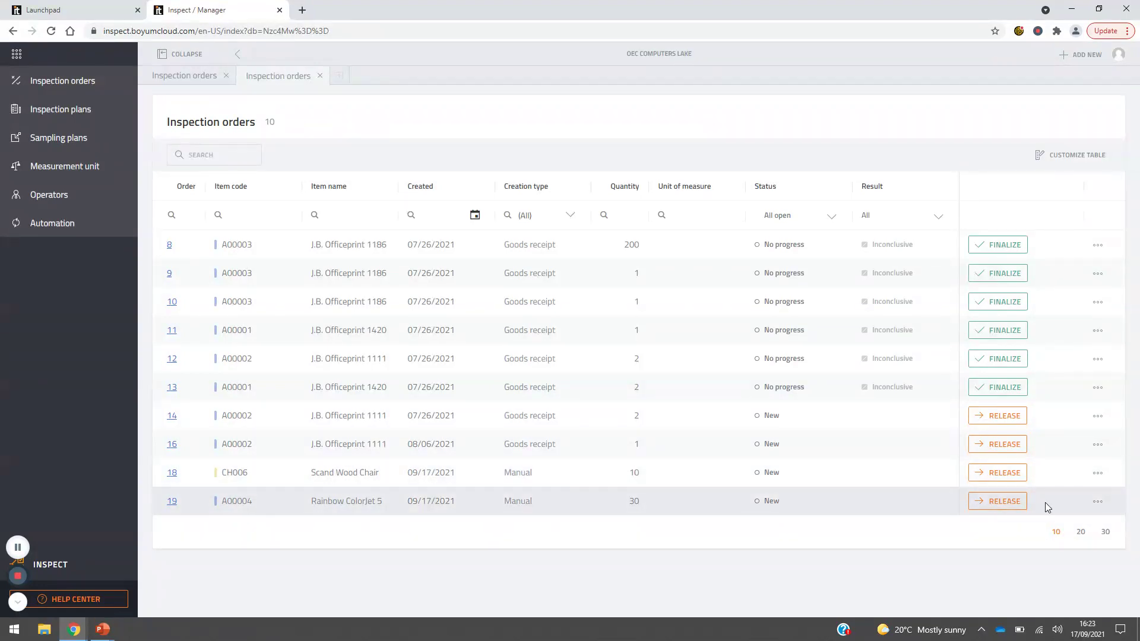
left_click(1004, 502)
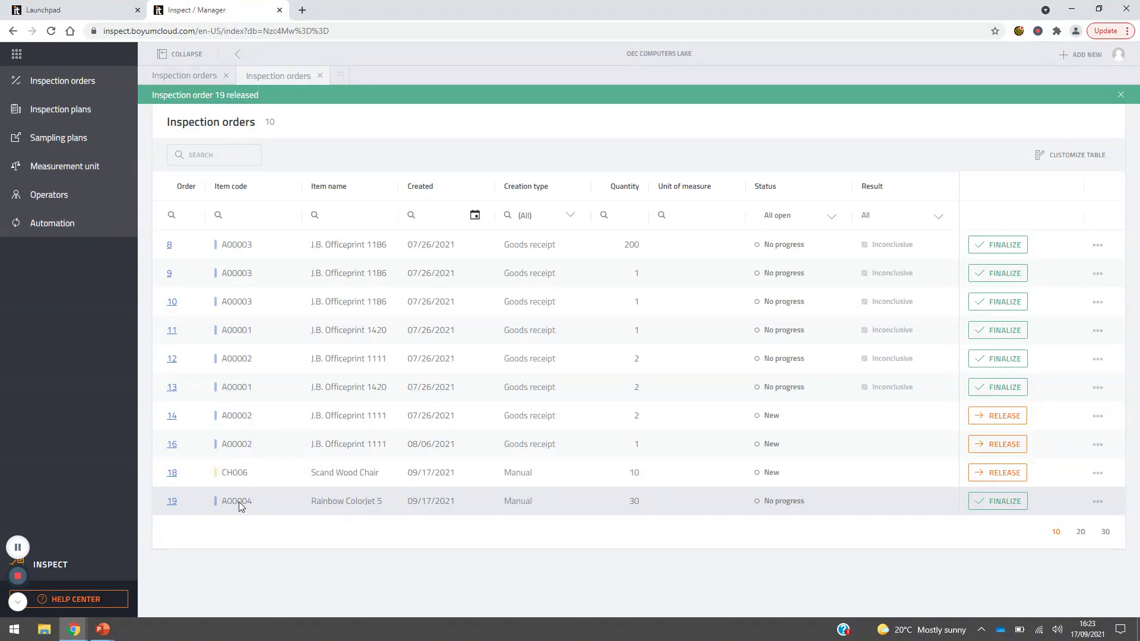
left_click(83, 11)
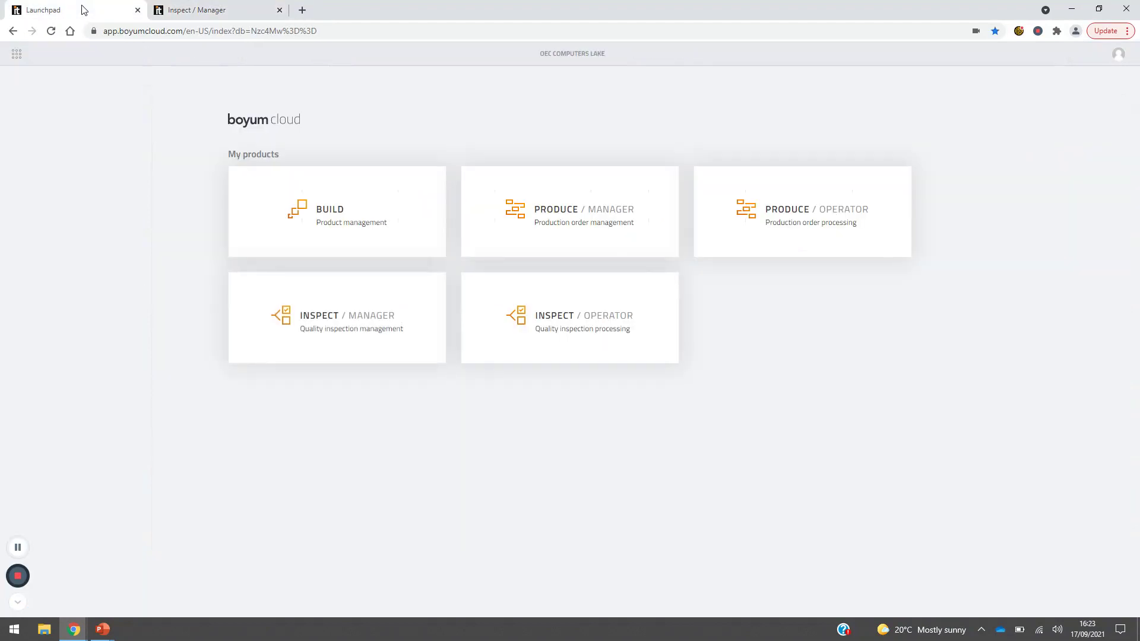
- Open Inspect / Operator and log in at the terminal with the operator's card number
left_click(548, 353)
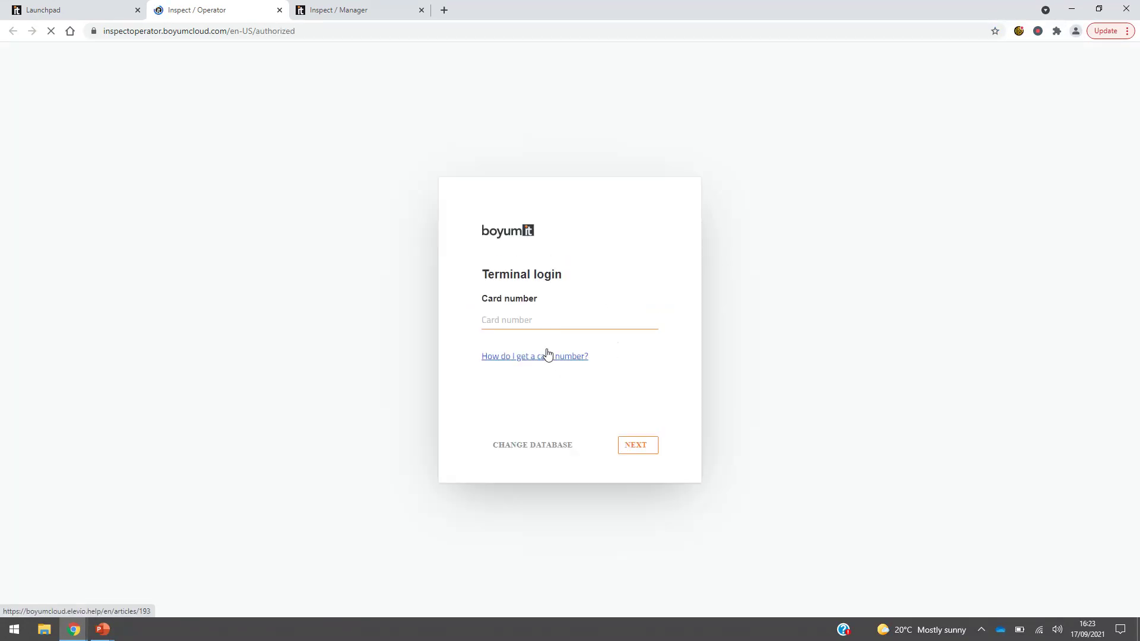
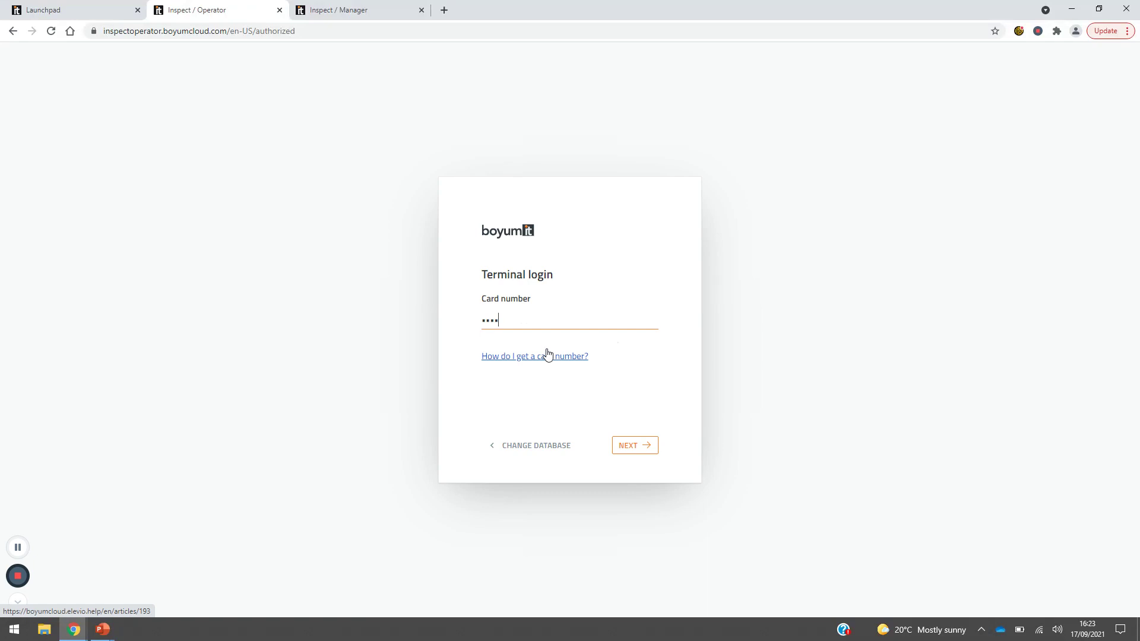
key("Return")
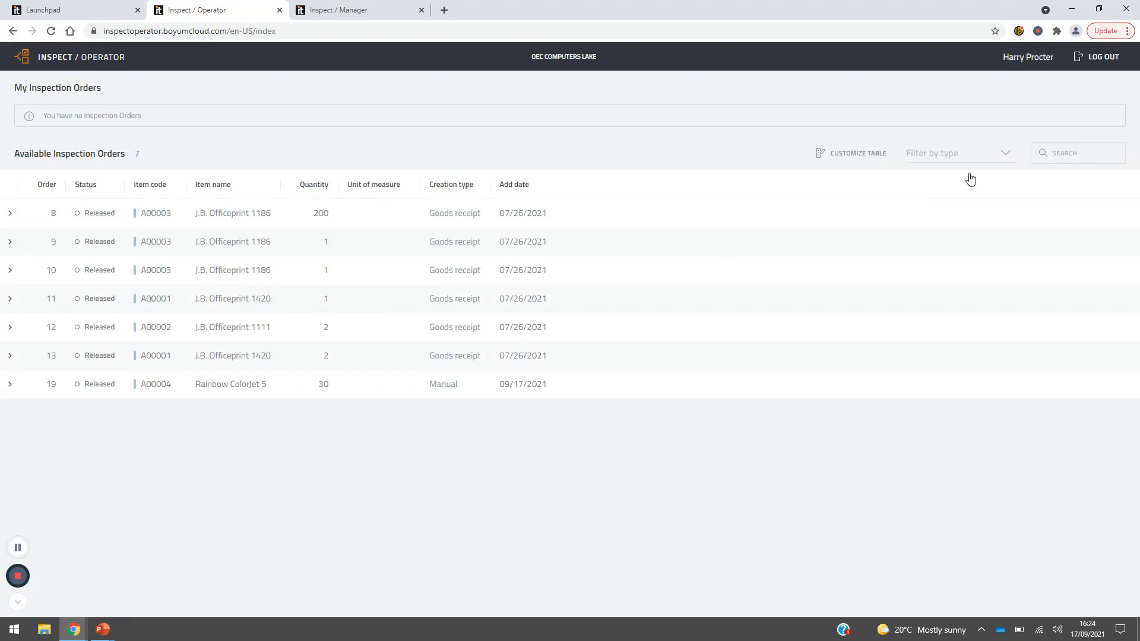
- Expand order 19 and open its Rainbow ColorJet 5 inspection details at sample 1 of 5
left_click(1008, 159)
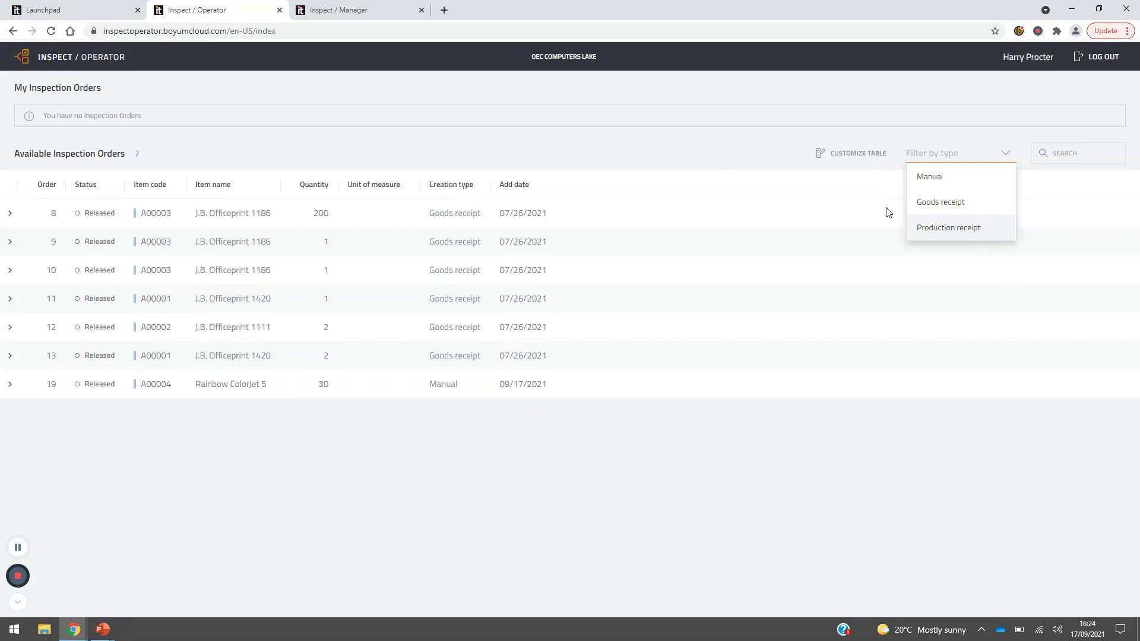
left_click(724, 155)
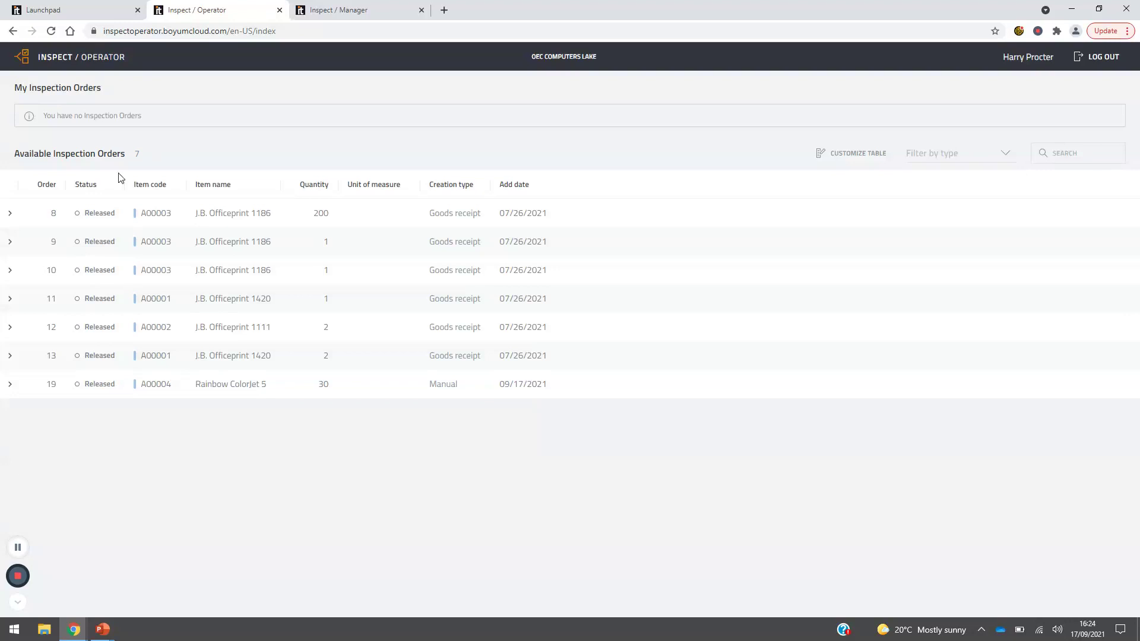
left_click(10, 386)
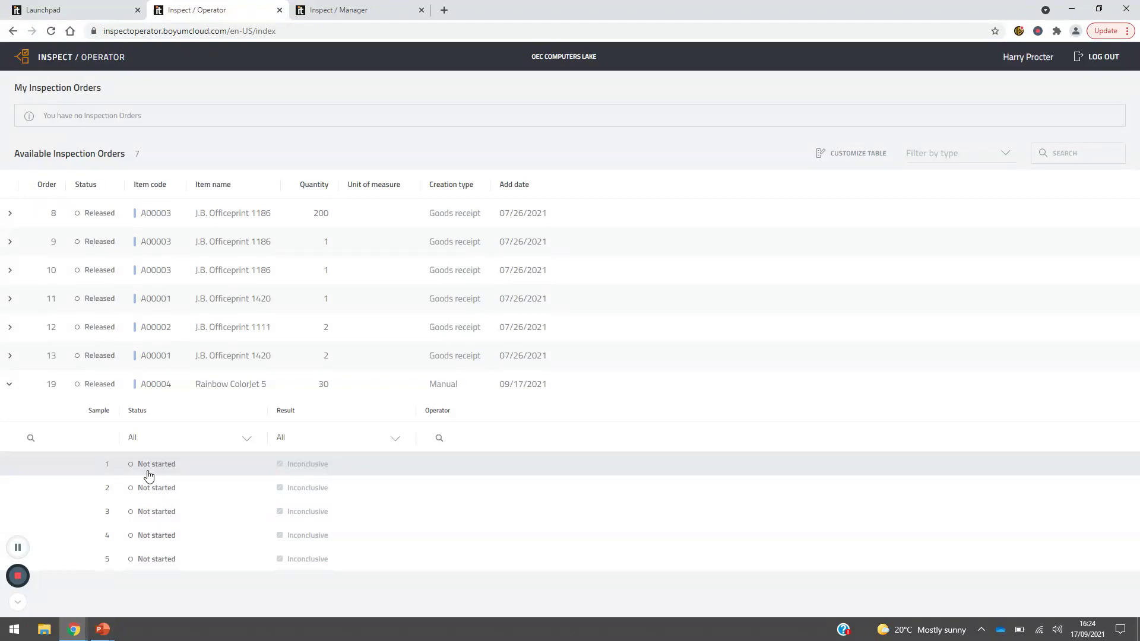
left_click(48, 387)
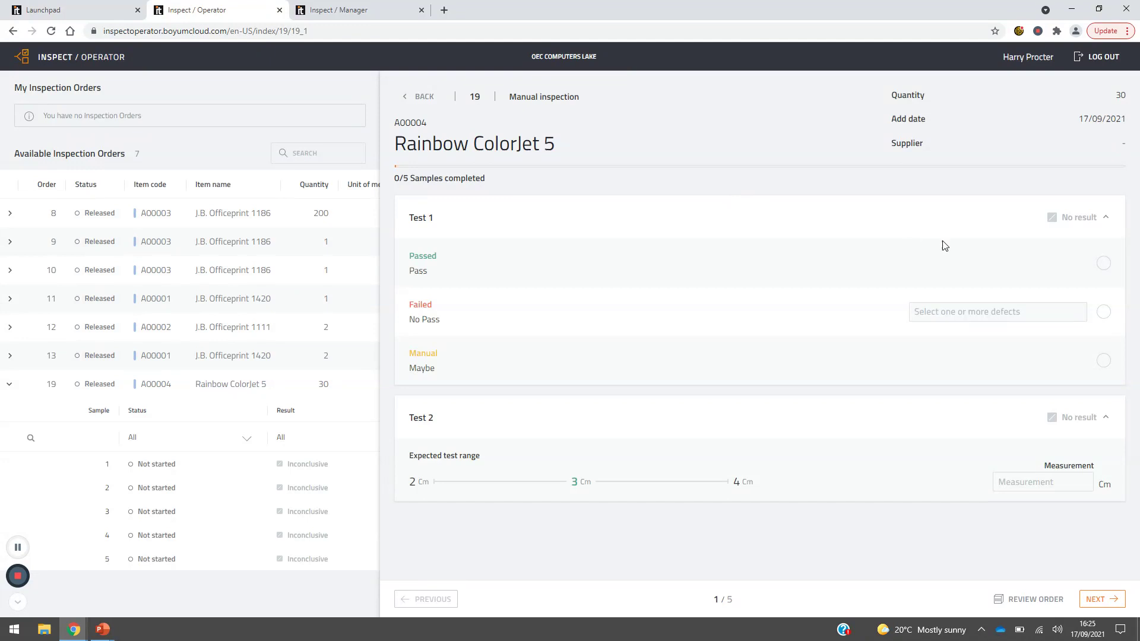
- Record sample 1 as Passed and sample 2 as Failed for Label positioning, both measuring 3.00 cm
left_click(1103, 263)
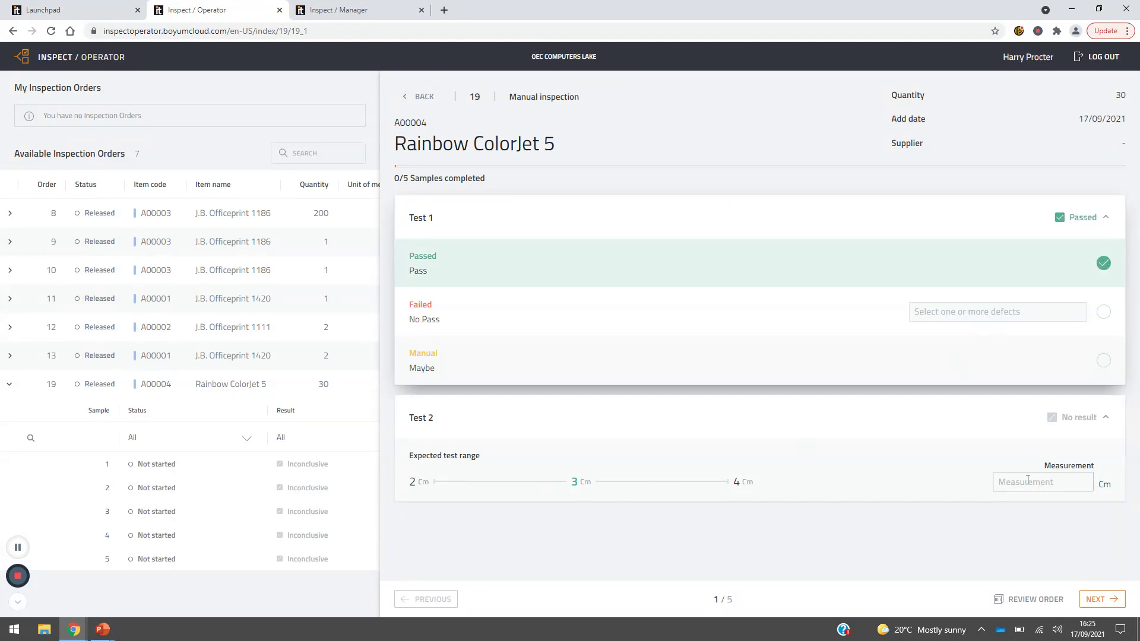
type("3")
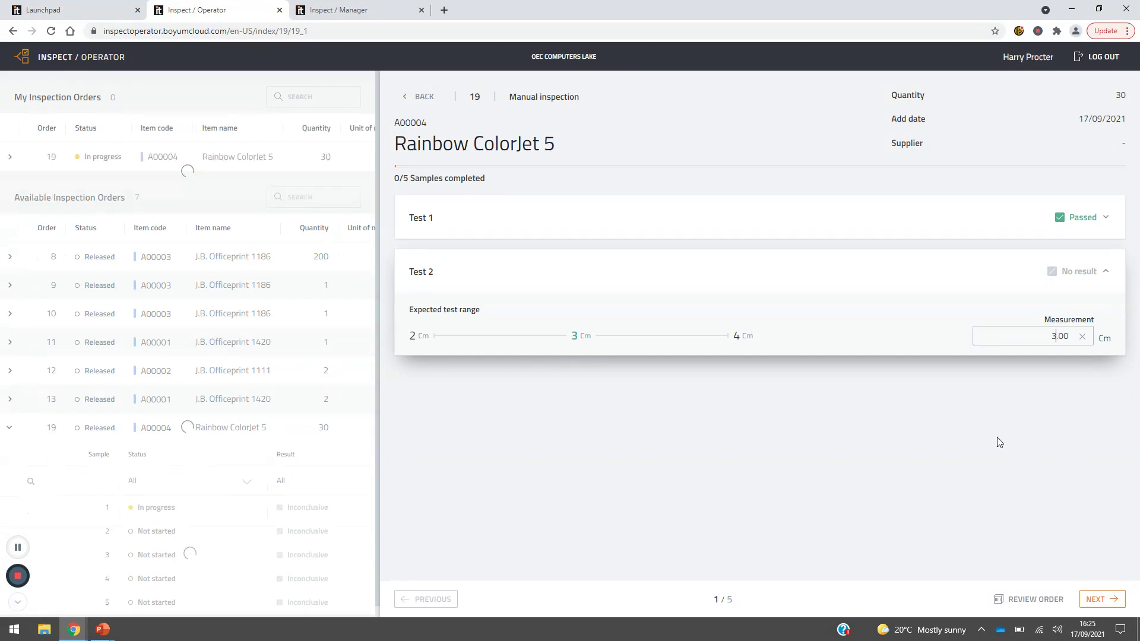
left_click(1095, 600)
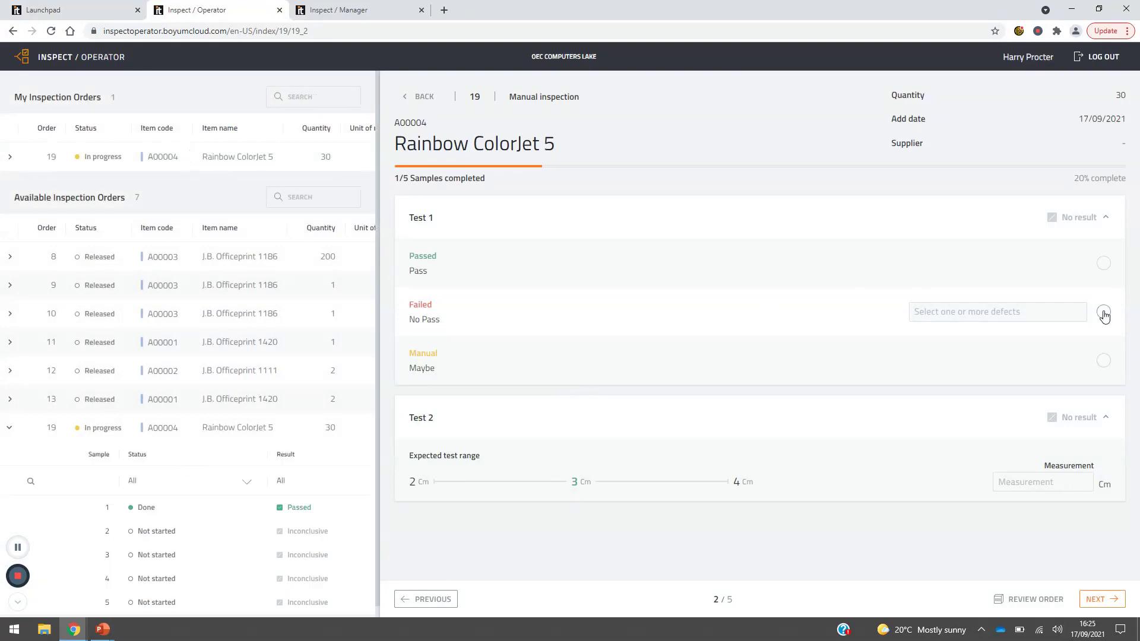
left_click(1046, 319)
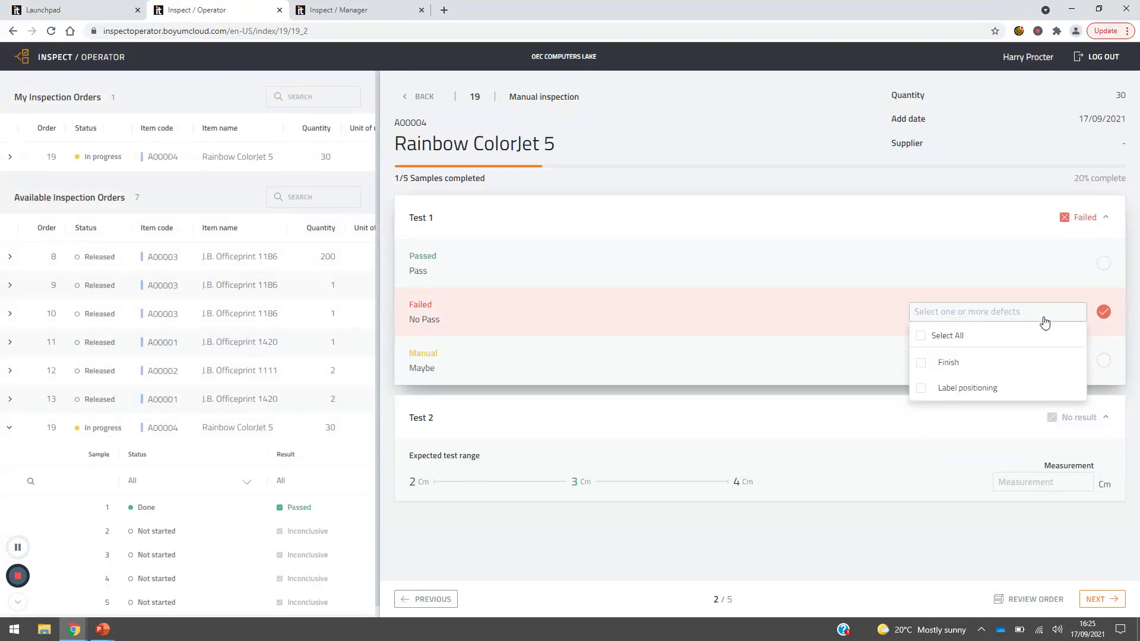
left_click(969, 389)
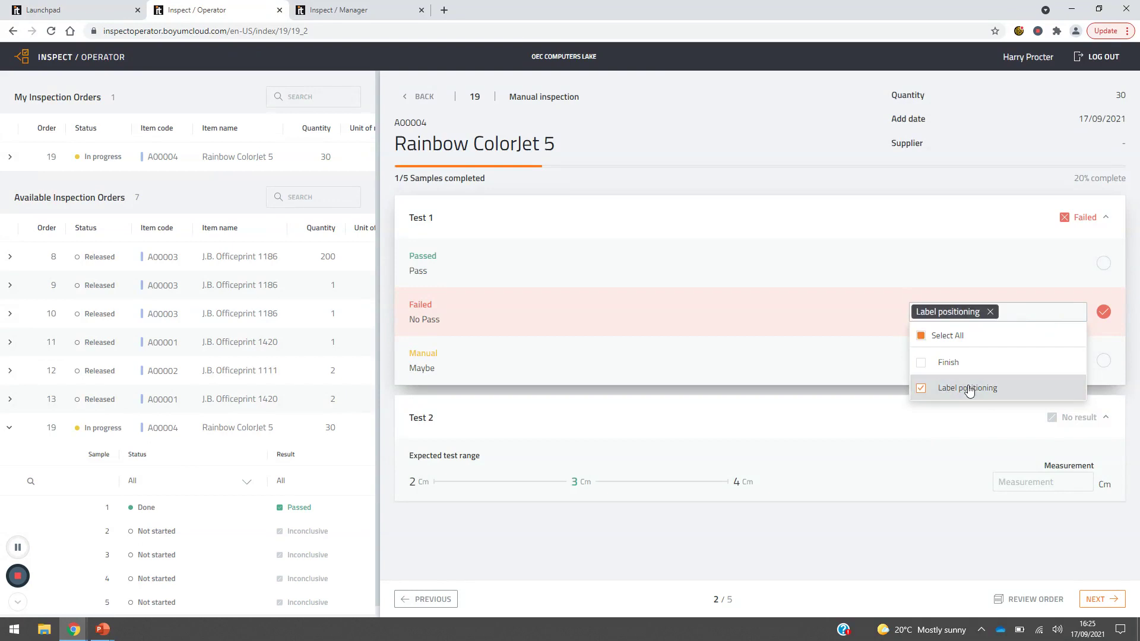
left_click(1038, 482)
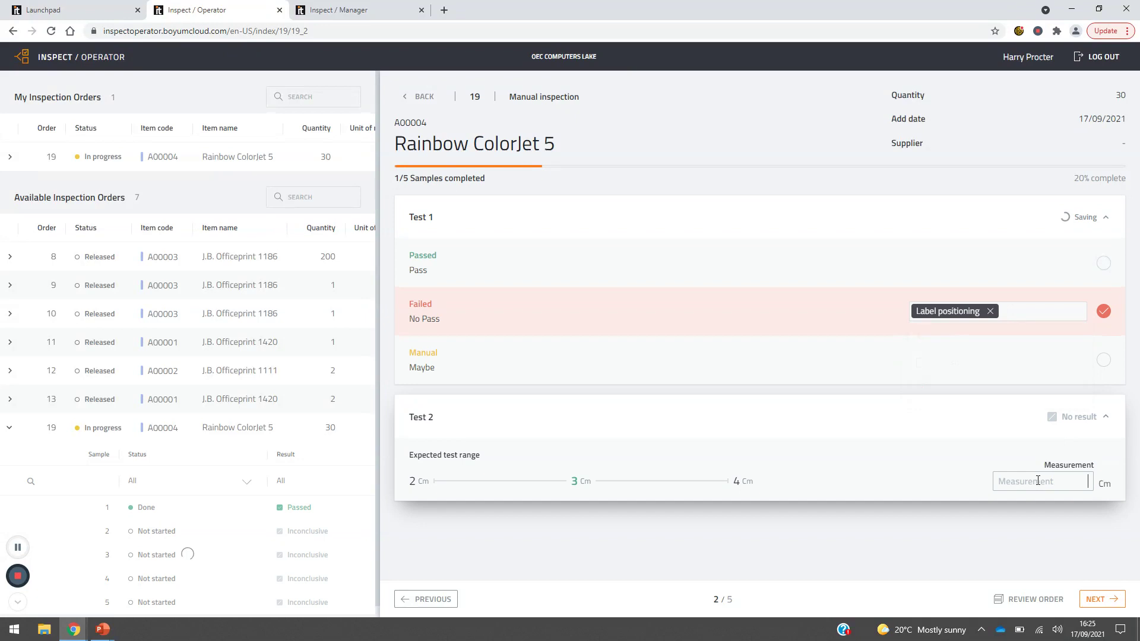
type("3")
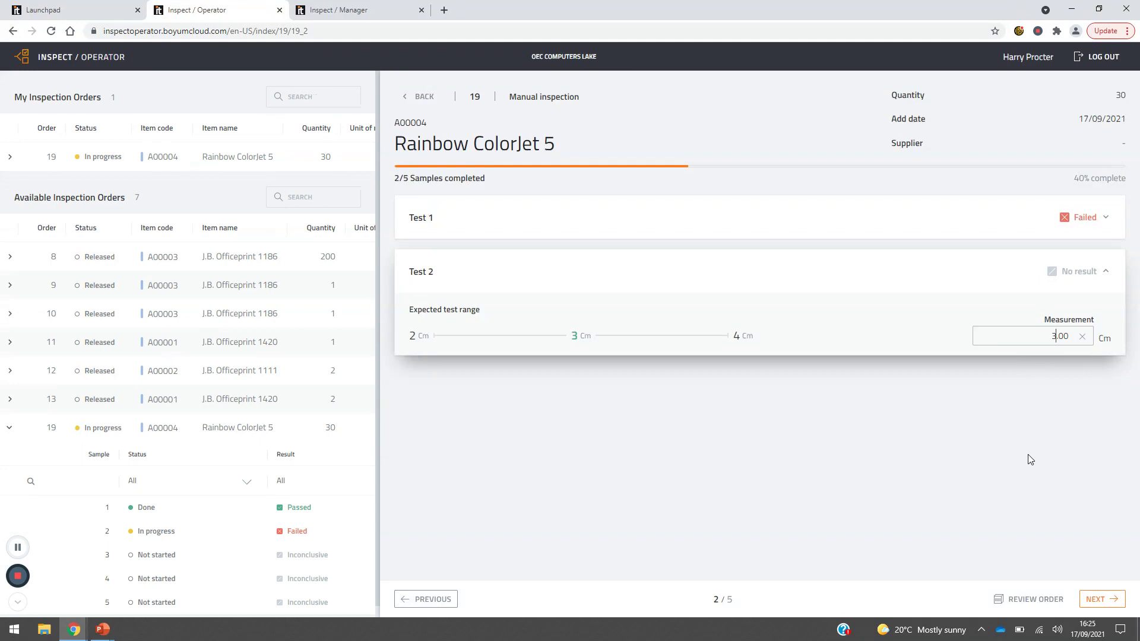
left_click(1101, 600)
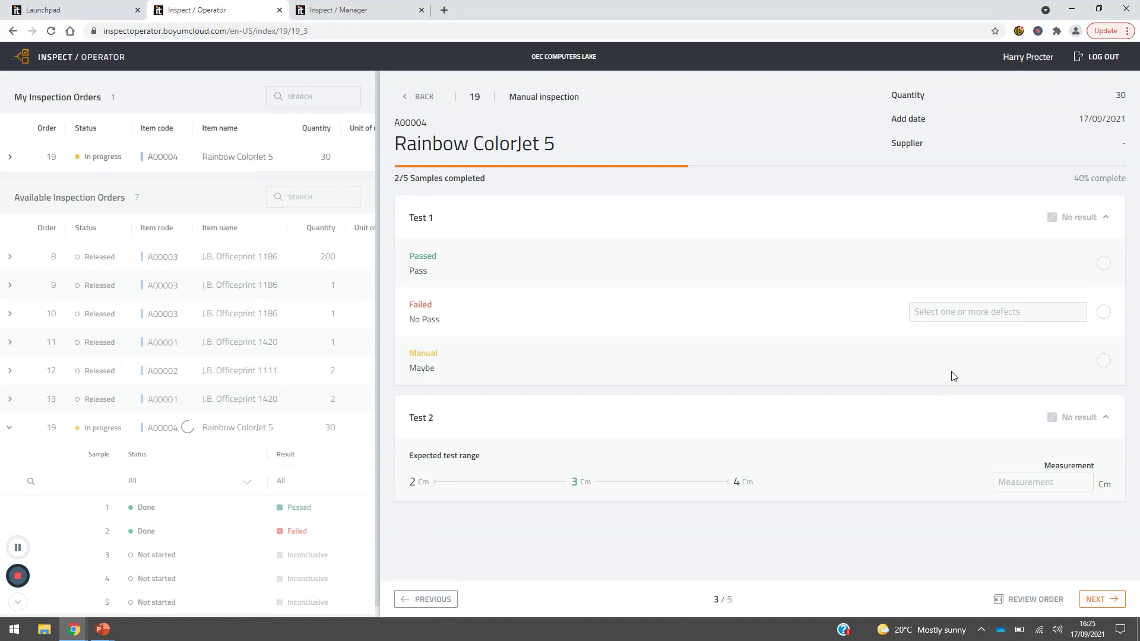
- Pass sample 3 with a 3.00 cm measurement, then view the Manager's inspection orders list
left_click(1103, 263)
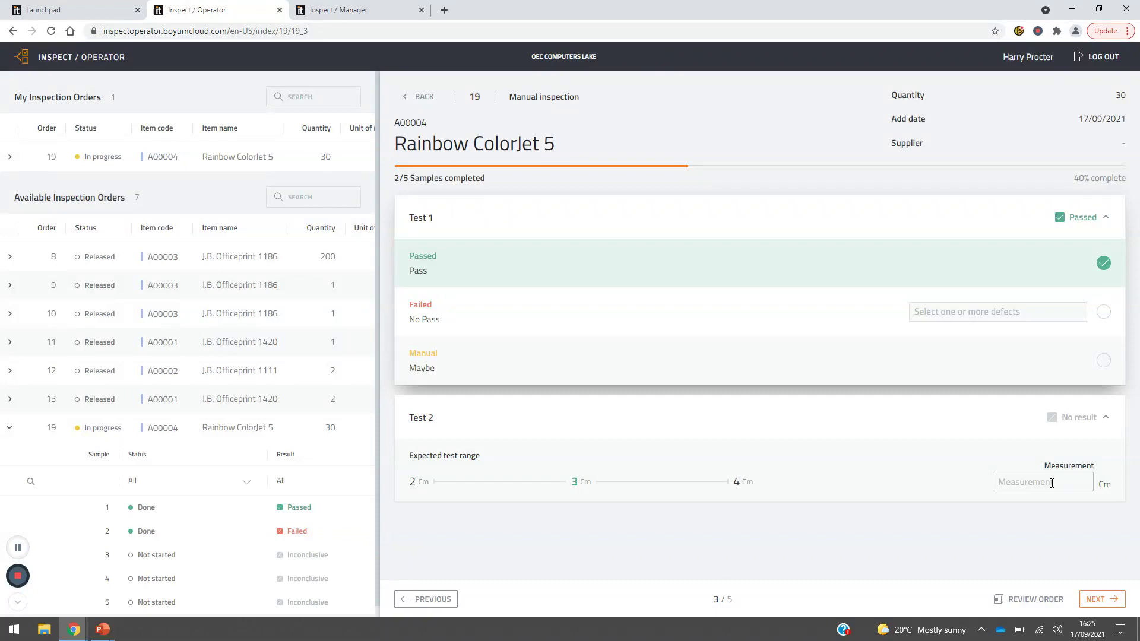
left_click(1052, 483)
type("3")
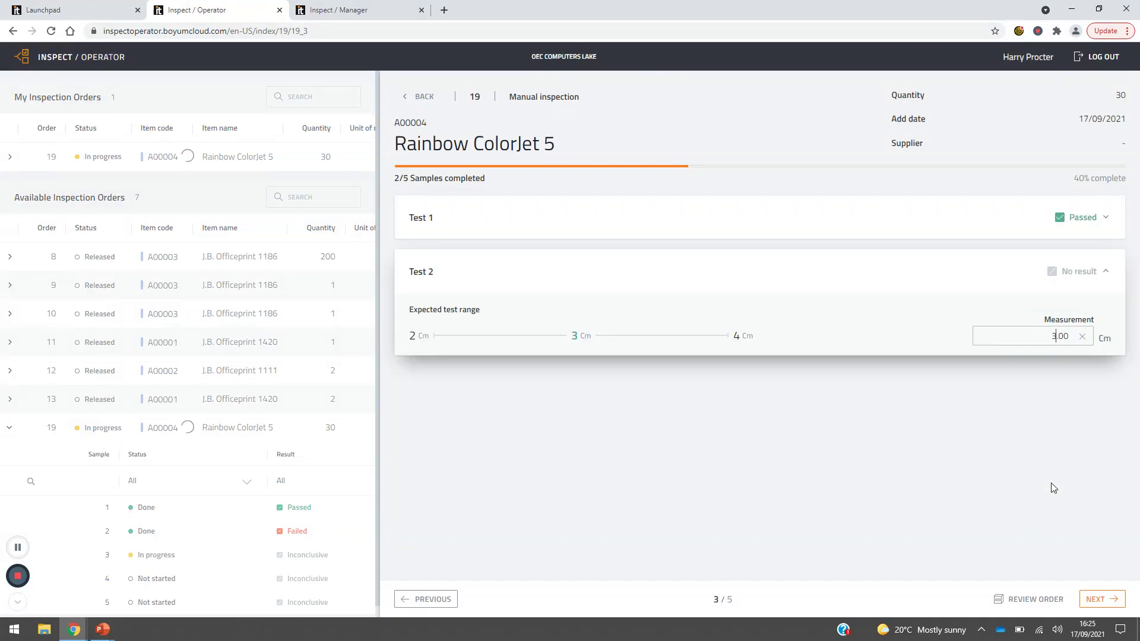
left_click(1094, 600)
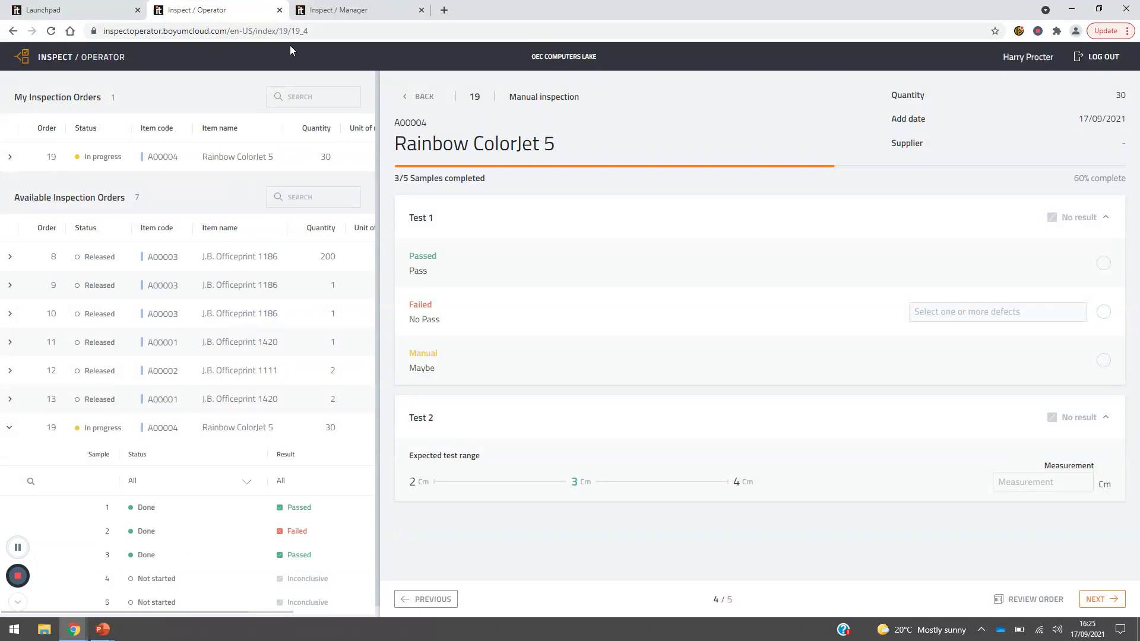
left_click(323, 11)
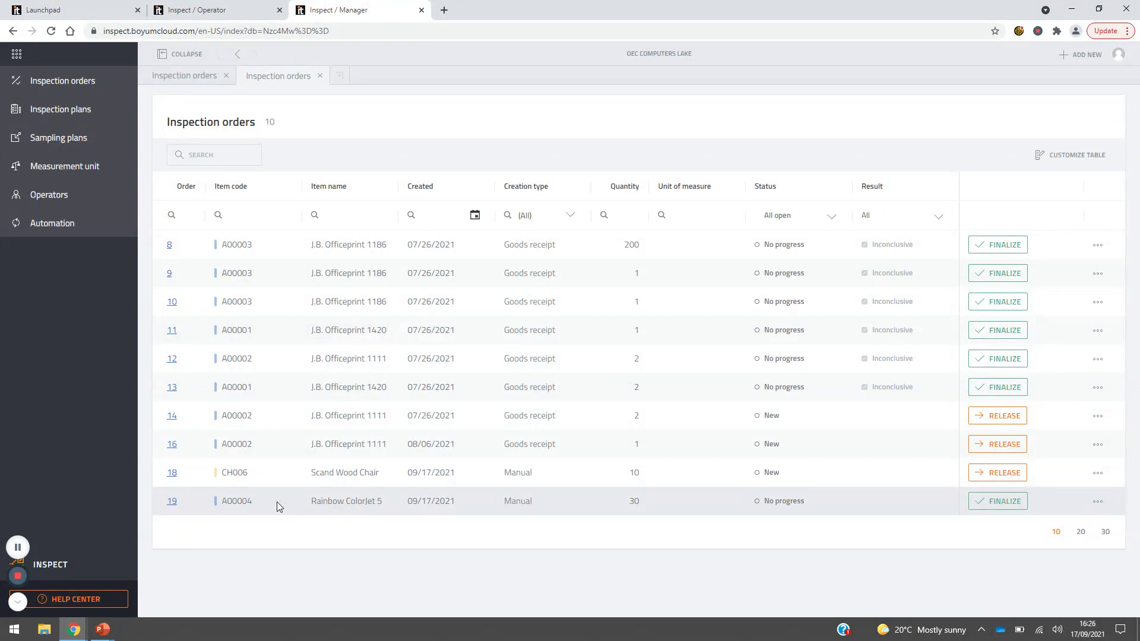
- Review order 19's results in Manager, then return to the Operator's sample 4 entry
left_click(172, 502)
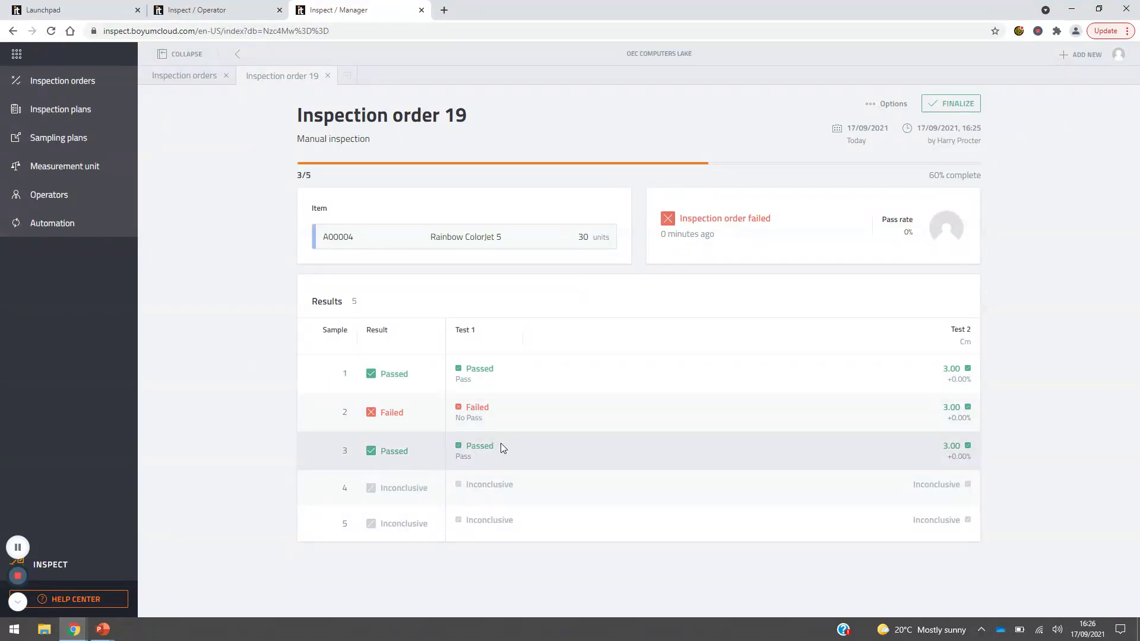
left_click(216, 10)
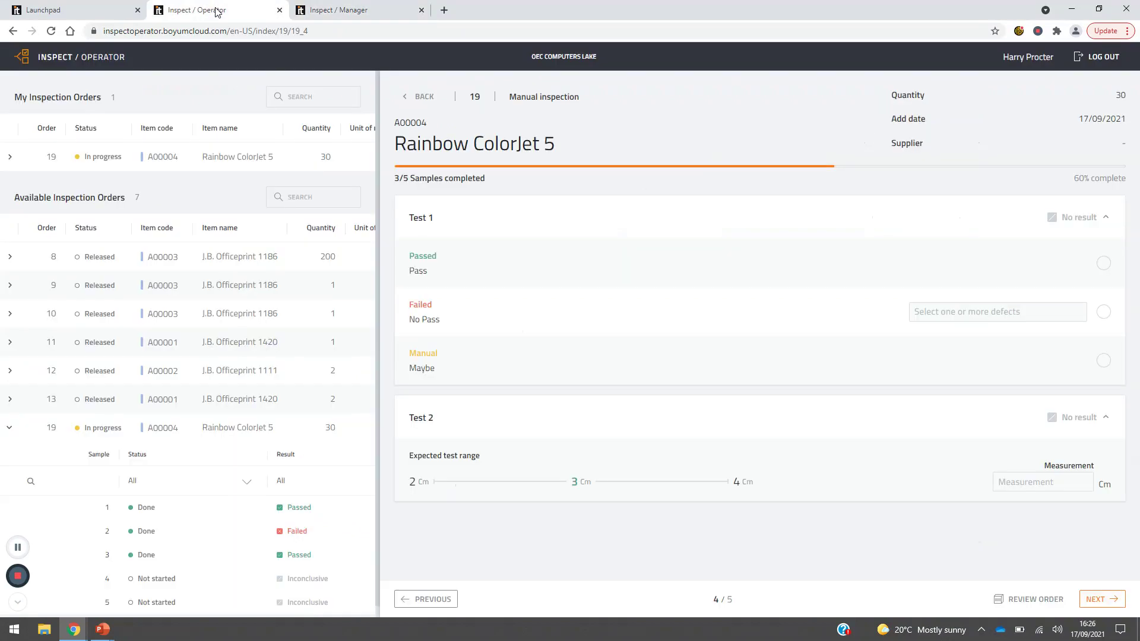
- Pass sample 4 with a 3.00 cm Test 2 measurement
left_click(1104, 265)
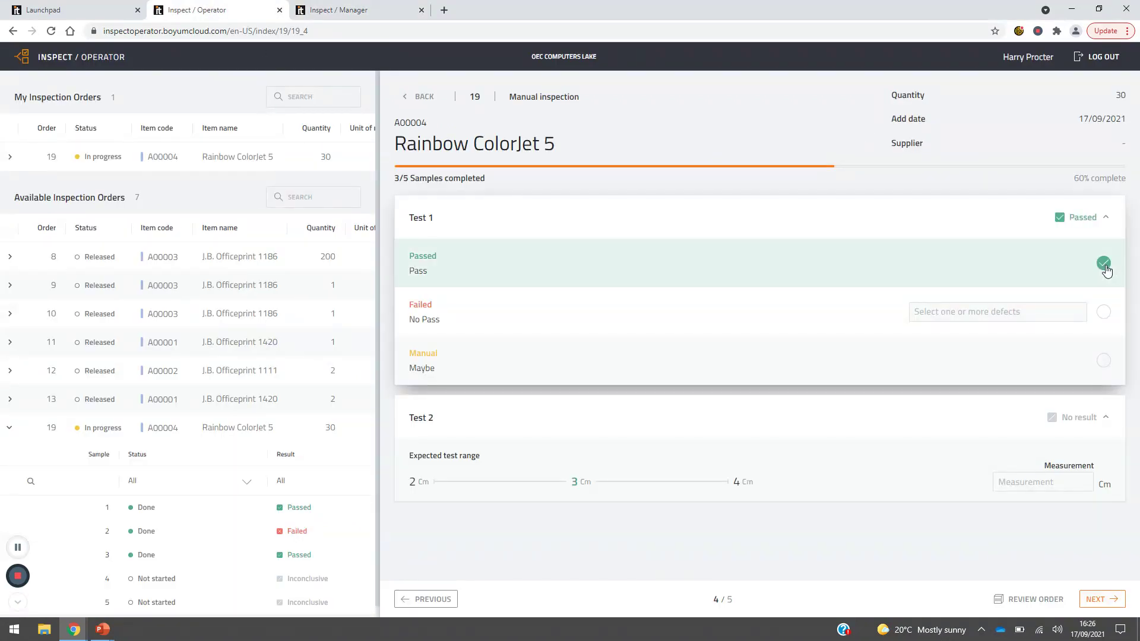
left_click(1064, 485)
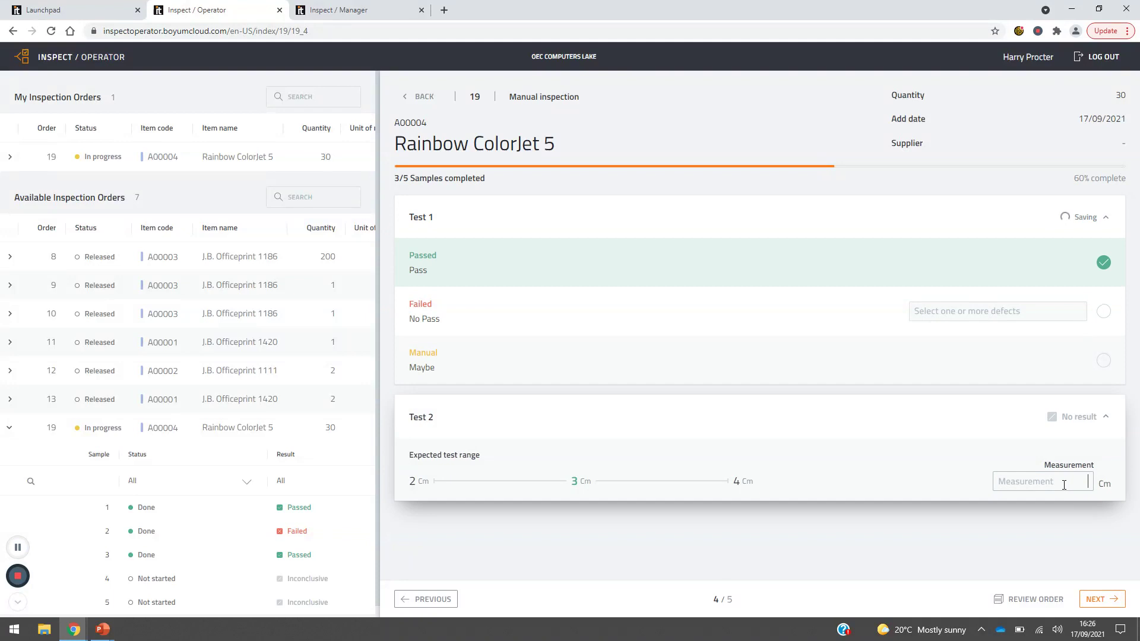
type("3")
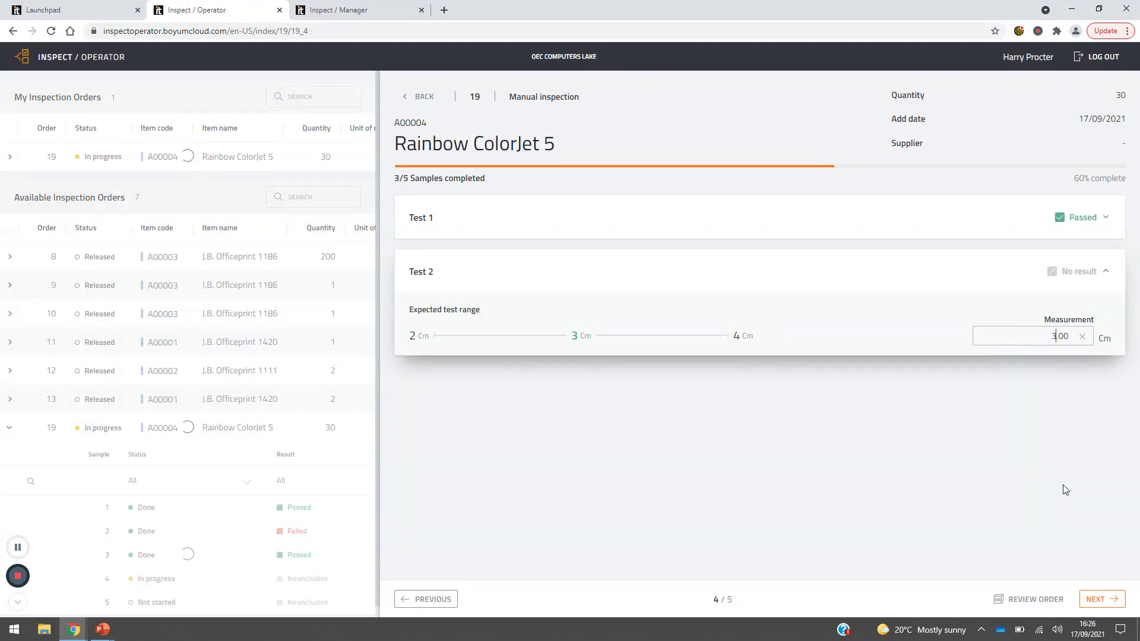
left_click(1094, 607)
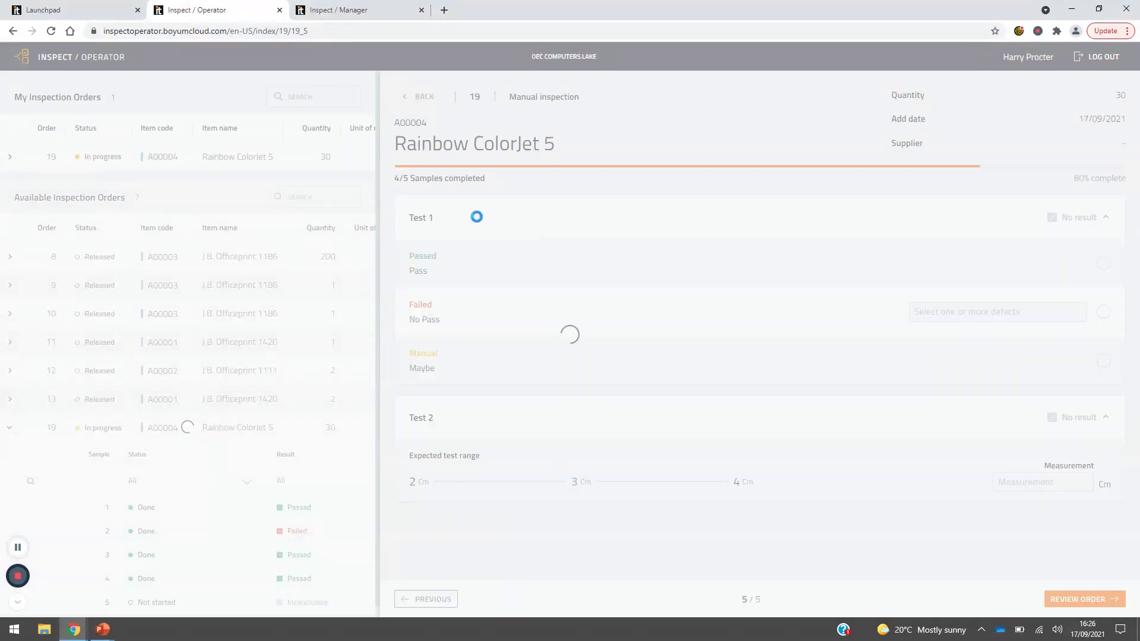
- Pass sample 5 with 3.00 cm, then review and complete order 19 as failed
left_click(1103, 263)
left_click(1036, 483)
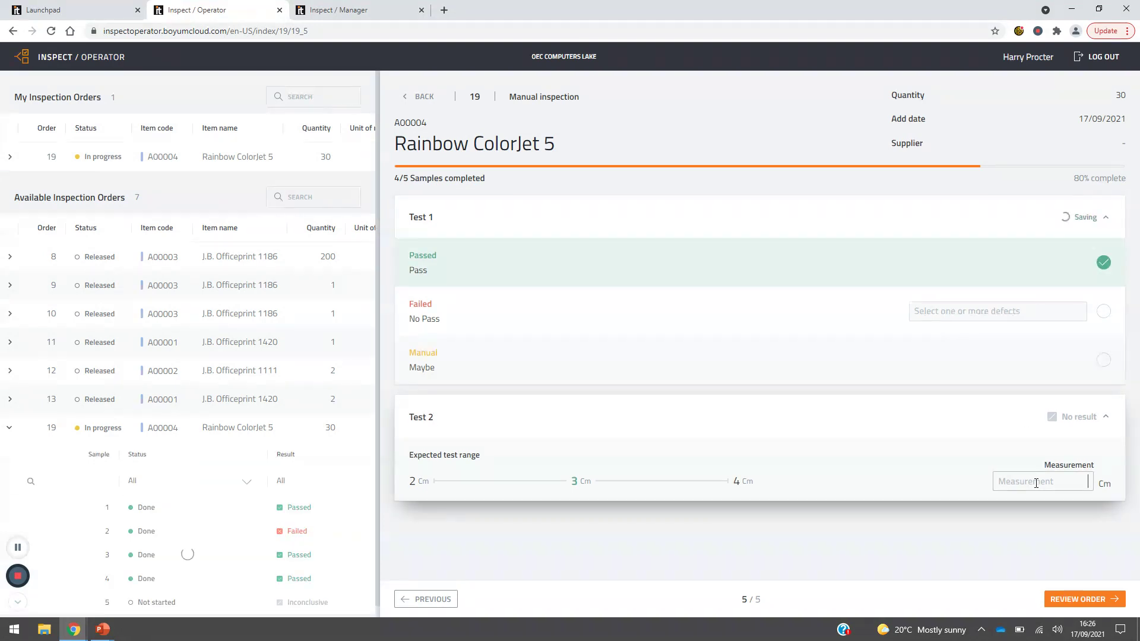
type("3")
left_click(1078, 600)
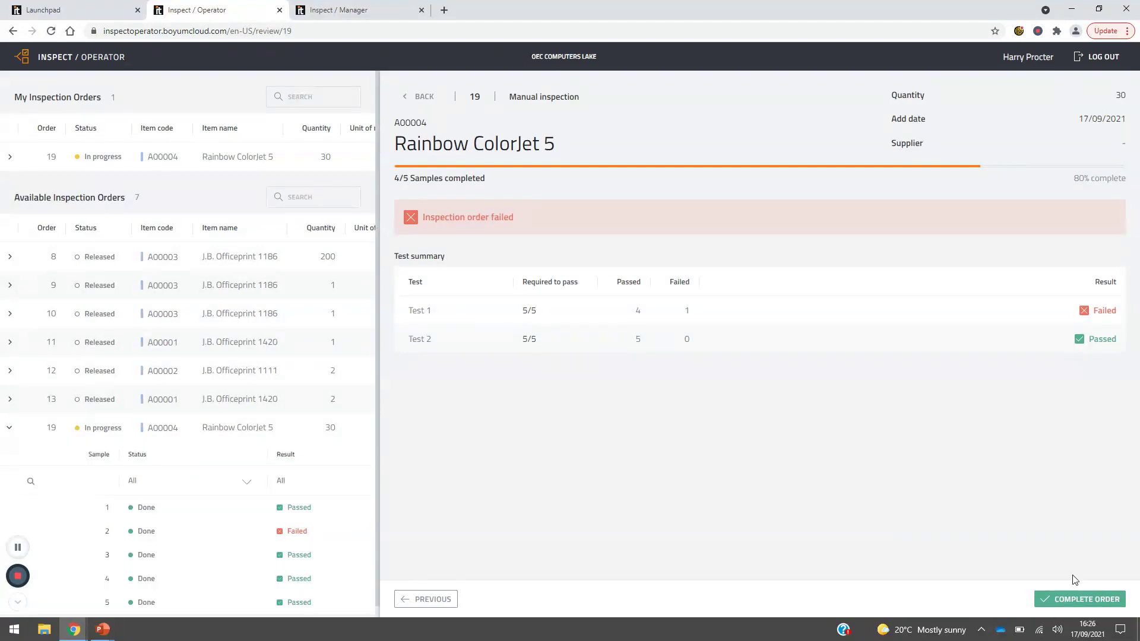
left_click(1077, 599)
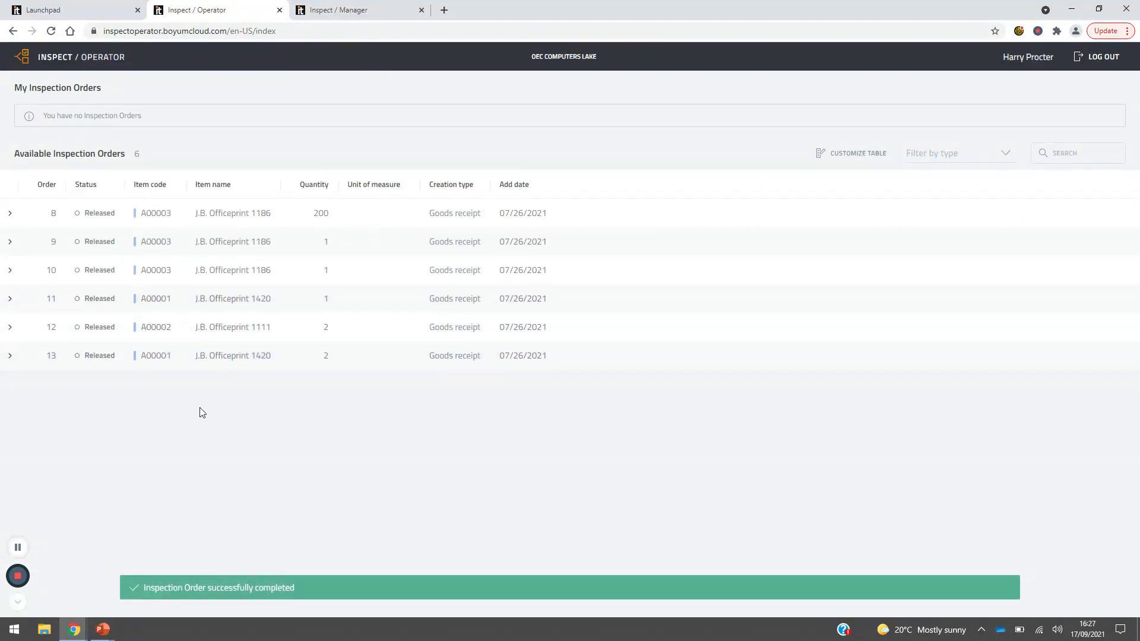
- Finalize completed order 19 from the Manager's inspection orders list, confirming the action
left_click(297, 10)
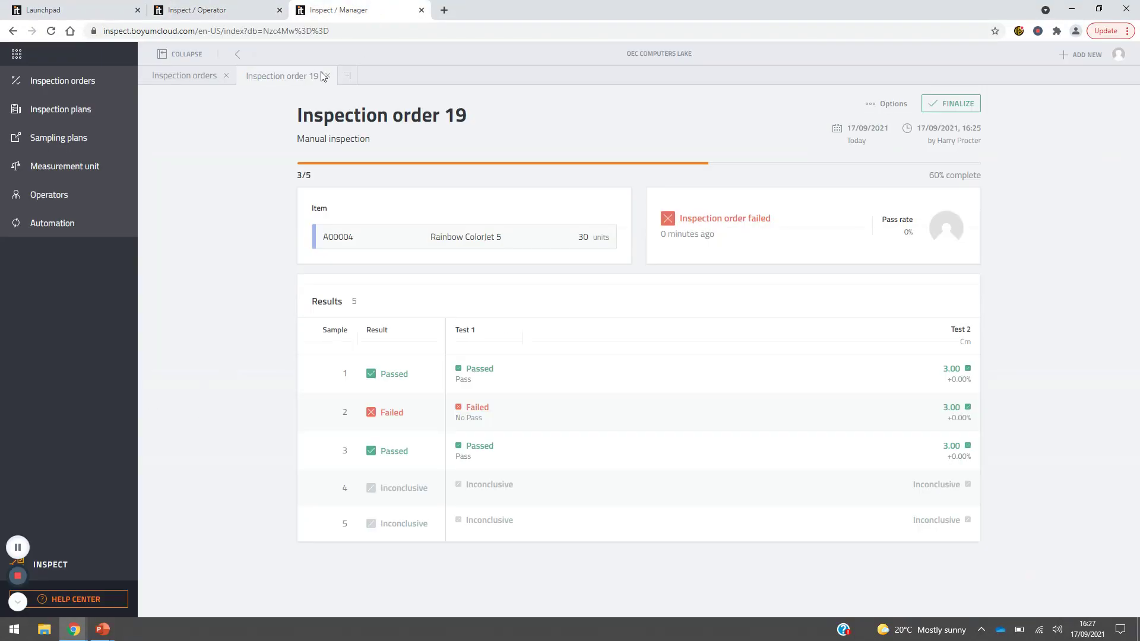
left_click(87, 82)
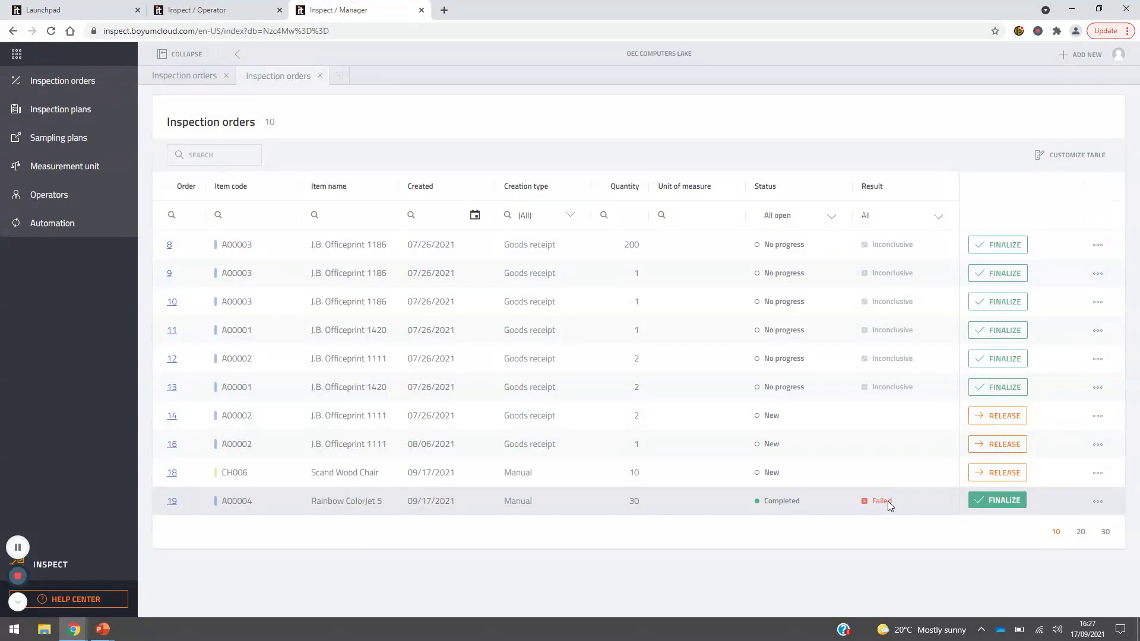
left_click(1009, 500)
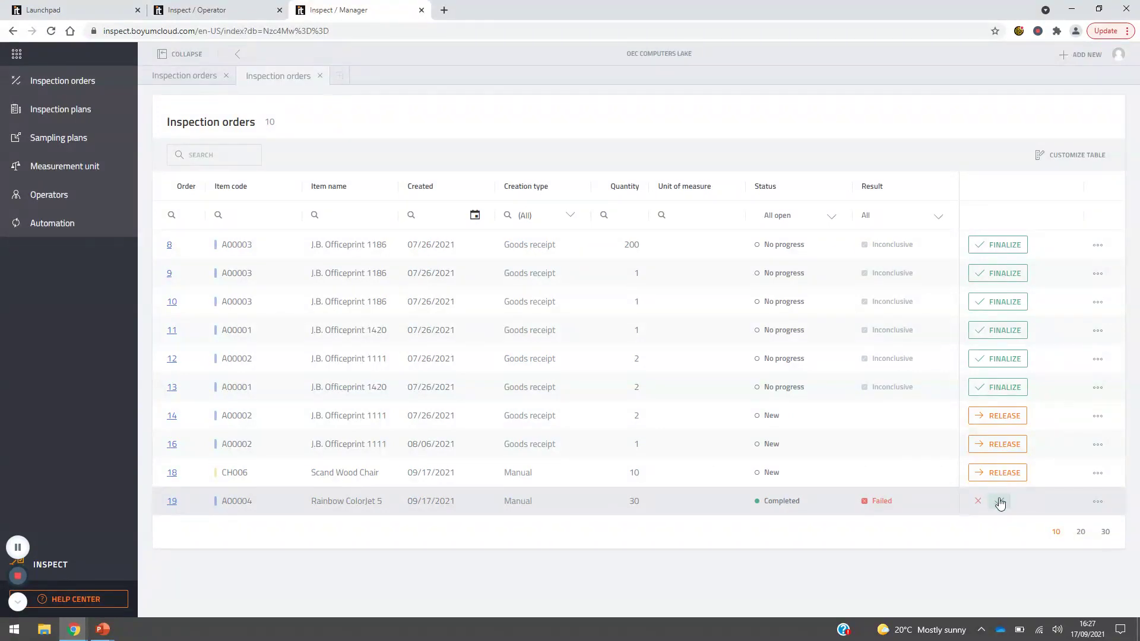
left_click(1000, 502)
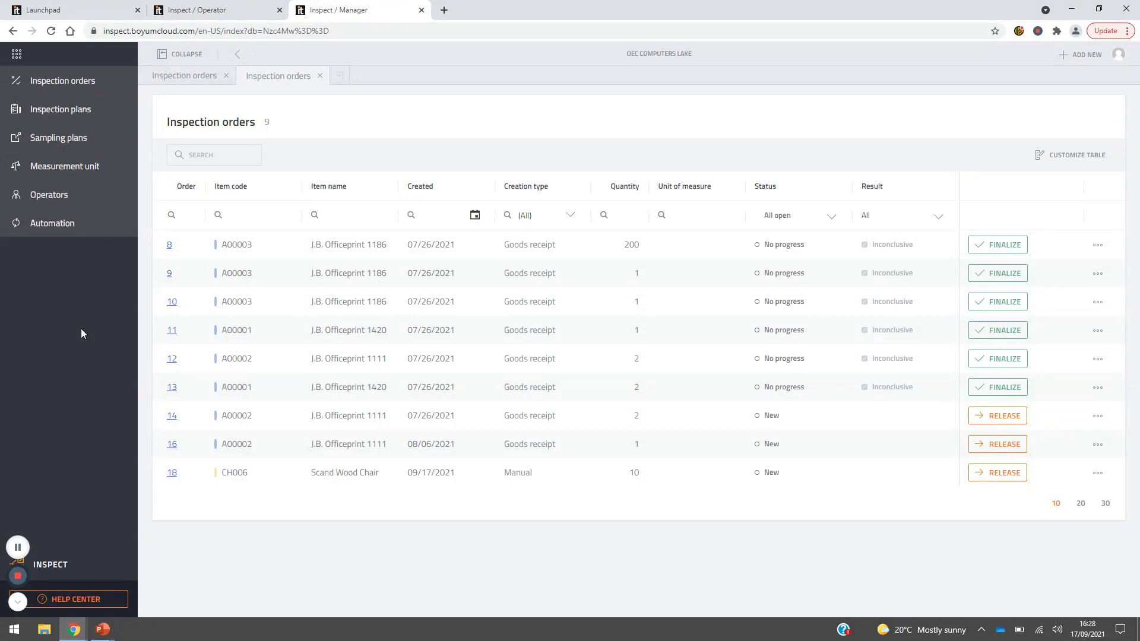
- Open the JB Printers rule under the goods receipt automation rules
left_click(63, 230)
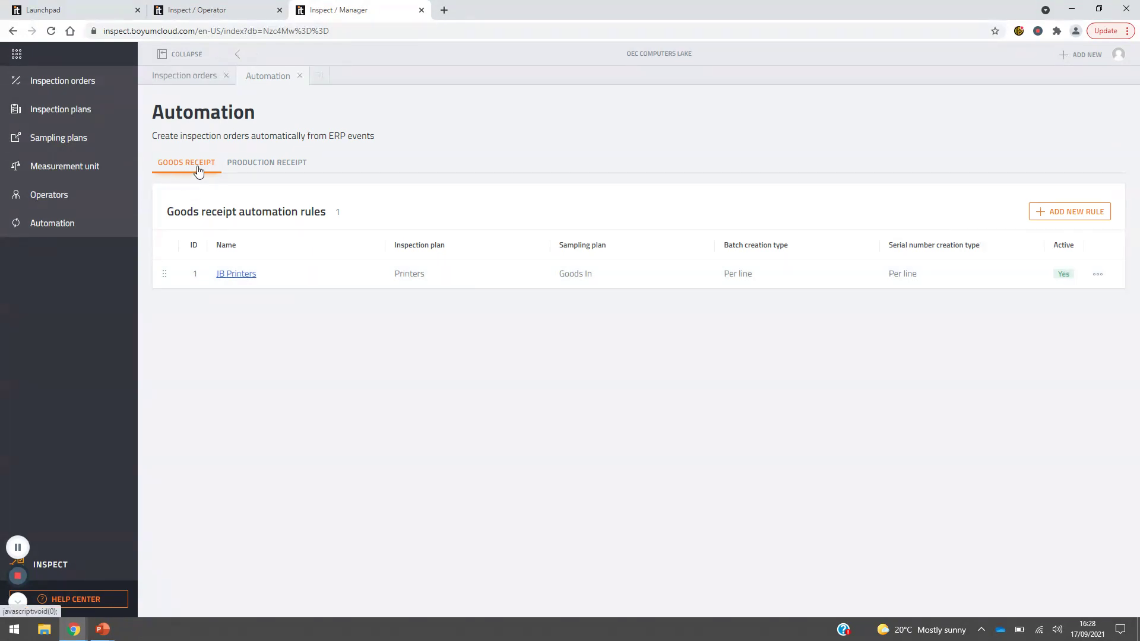
left_click(252, 168)
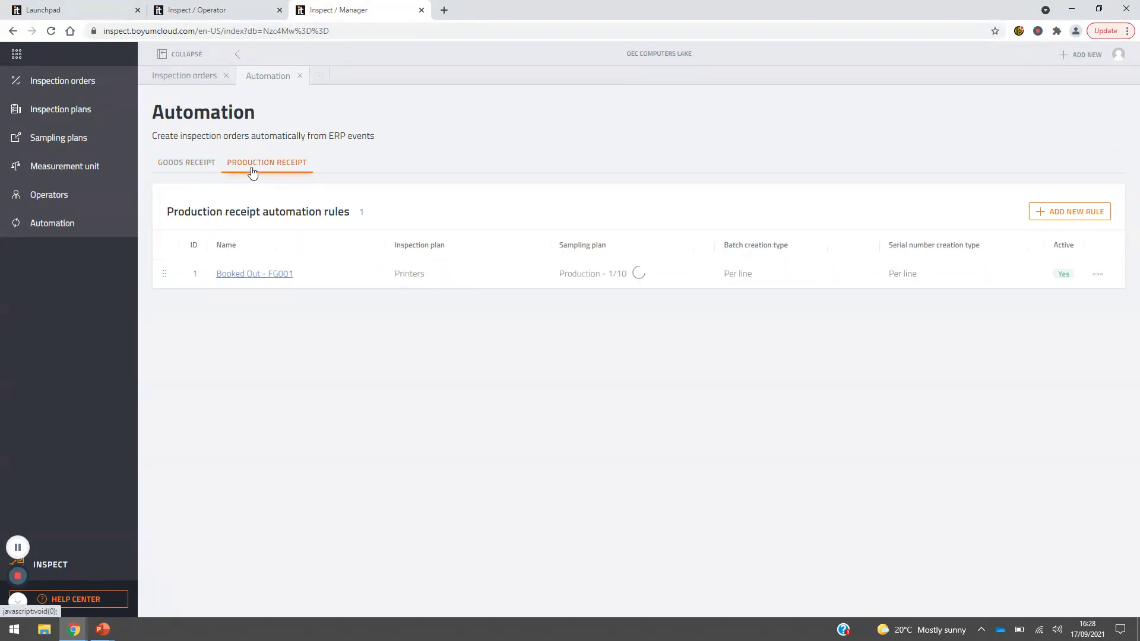
left_click(187, 164)
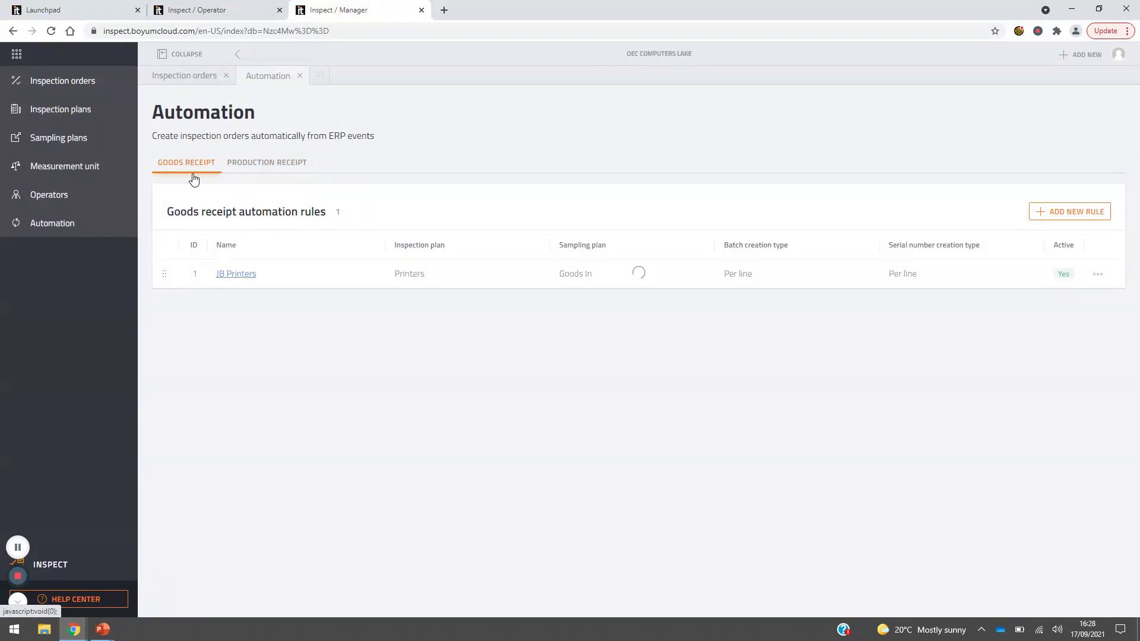
left_click(236, 273)
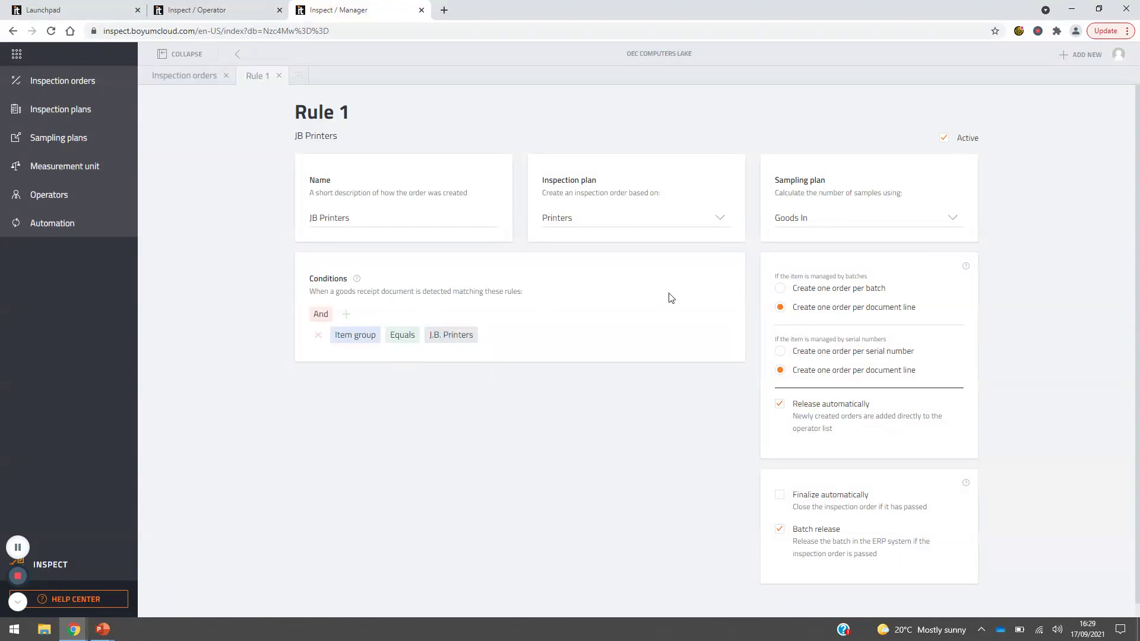
- Add a Supplier condition to JB Printers, delete it again, and return to inspection orders
left_click(346, 318)
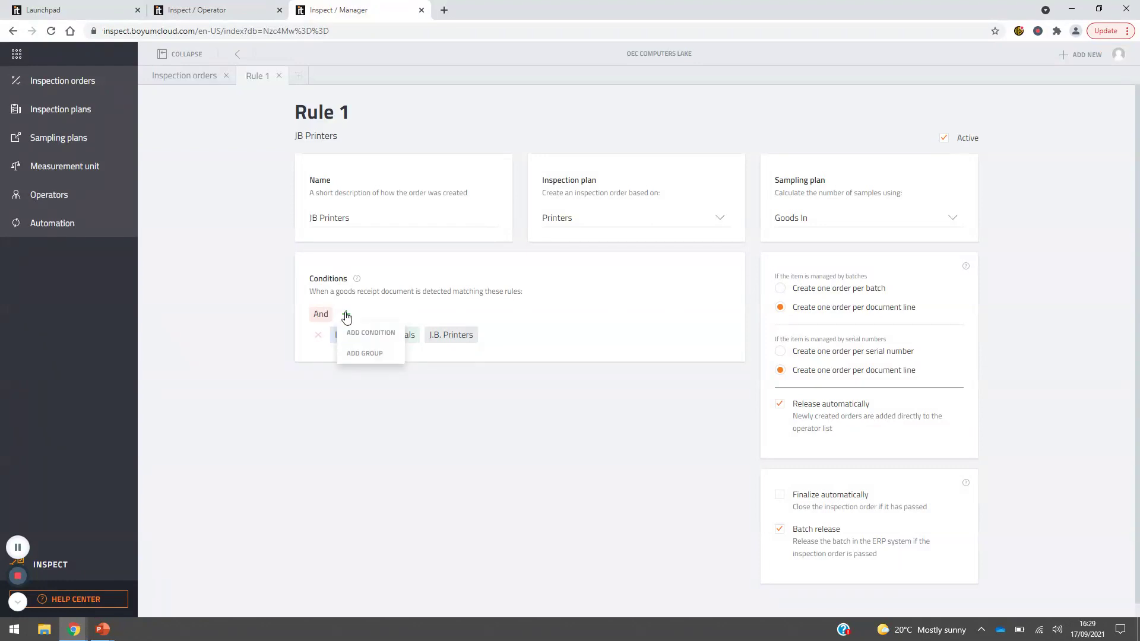
left_click(368, 336)
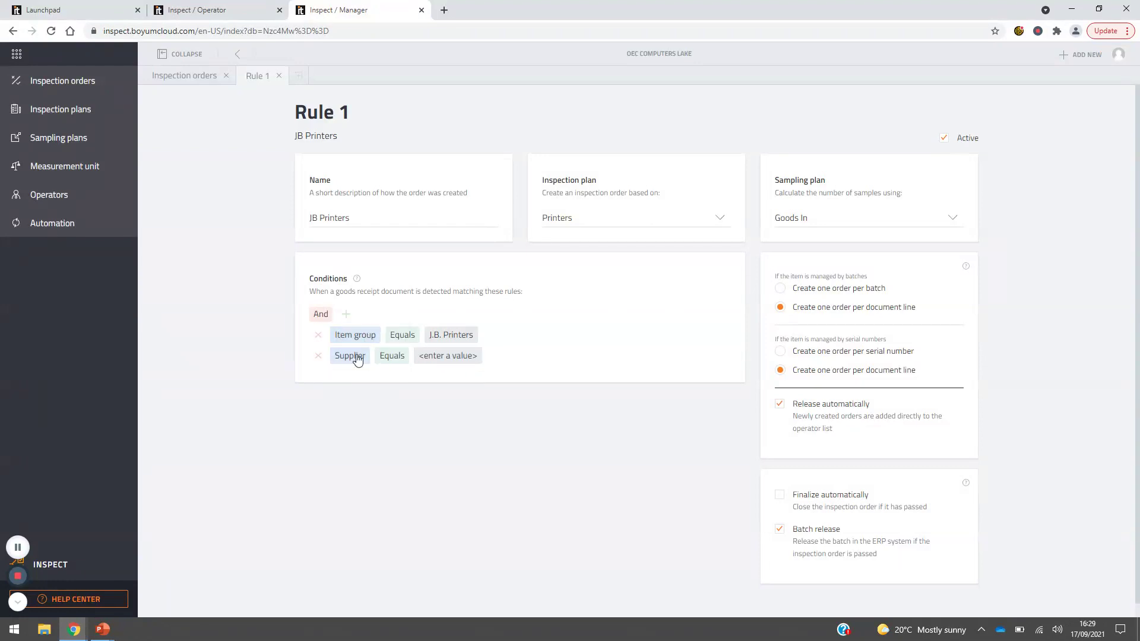
left_click(348, 356)
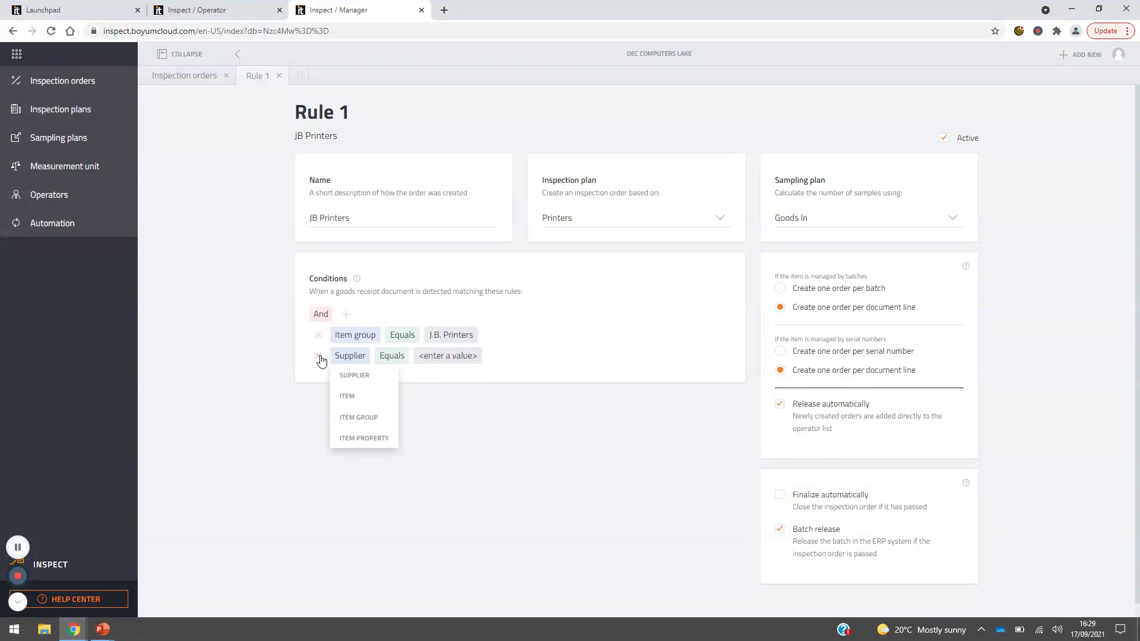
left_click(319, 358)
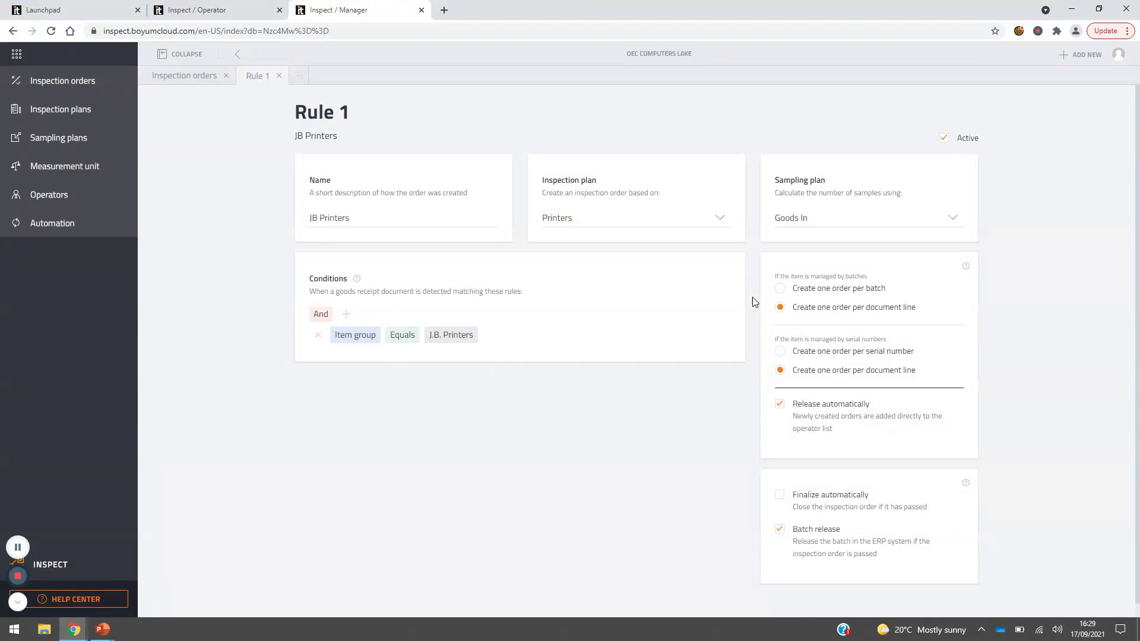
scroll(753, 302, "down", 1)
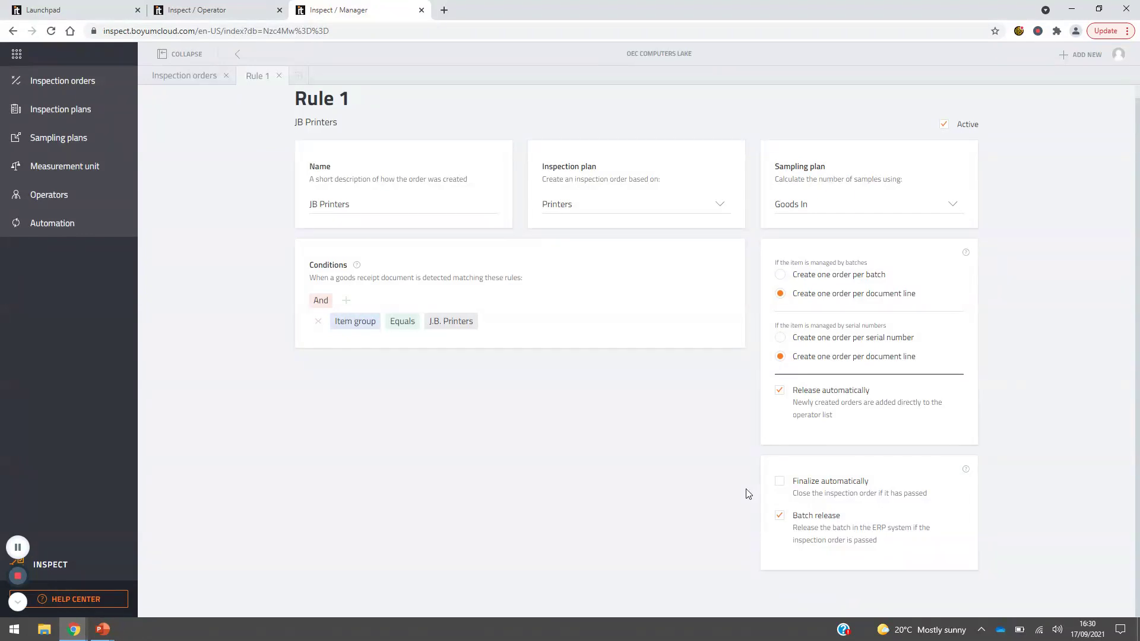
left_click(57, 84)
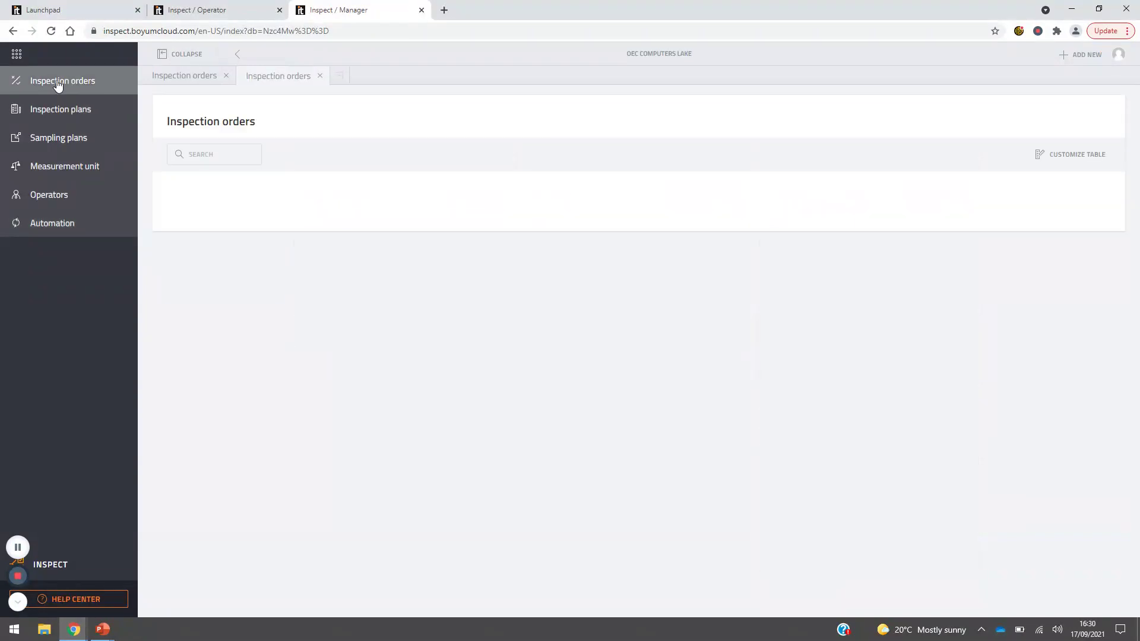